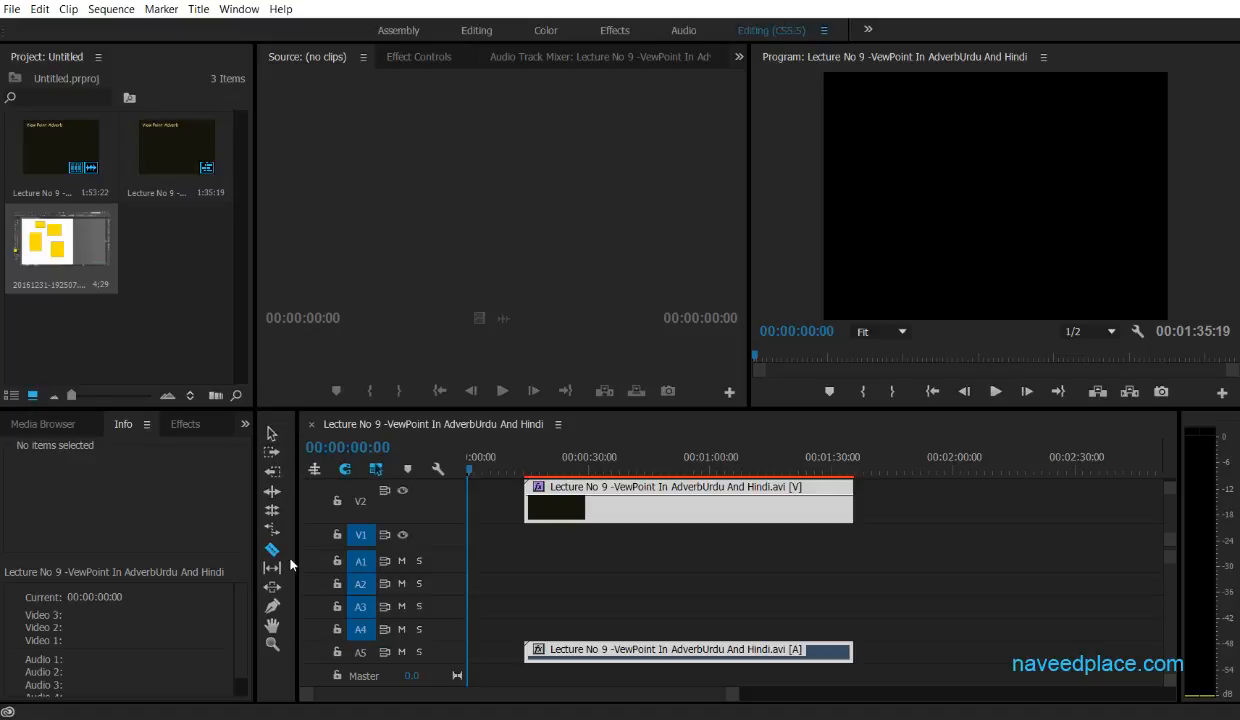
Move the lecture clip from track V2 down to V1, starting at about 00:00:04:27, with the Selection Tool.
click(271, 436)
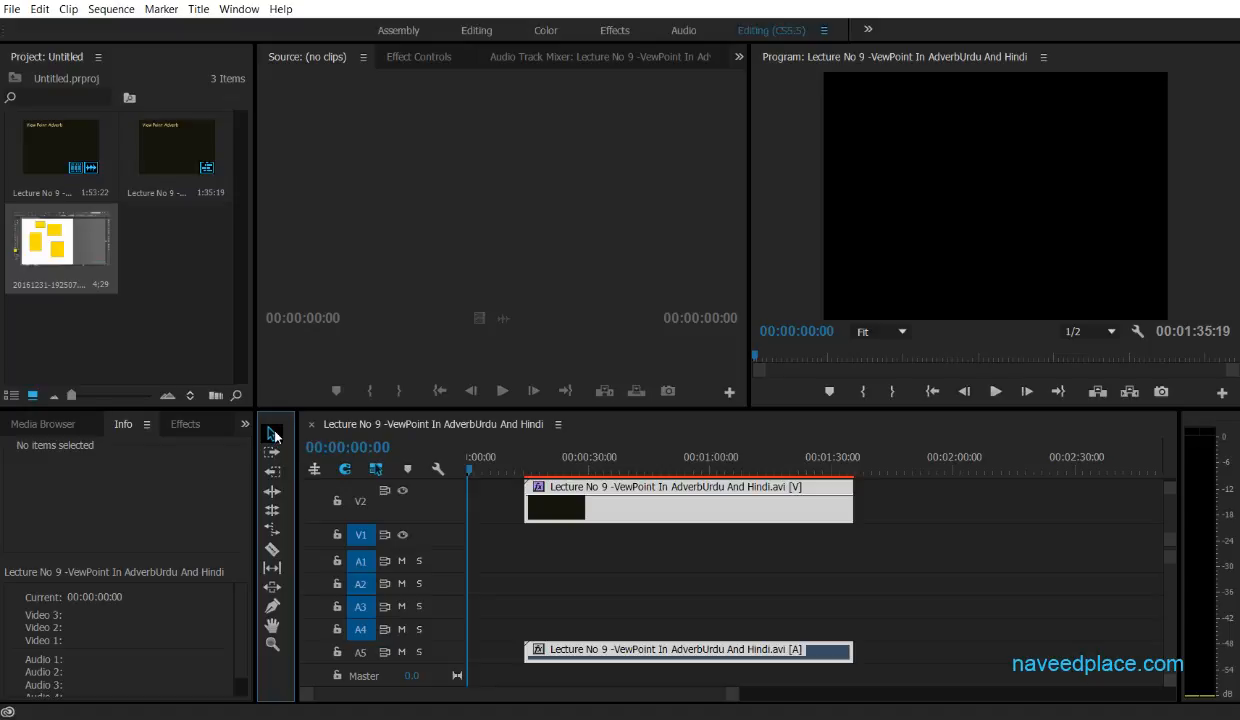
click(618, 502)
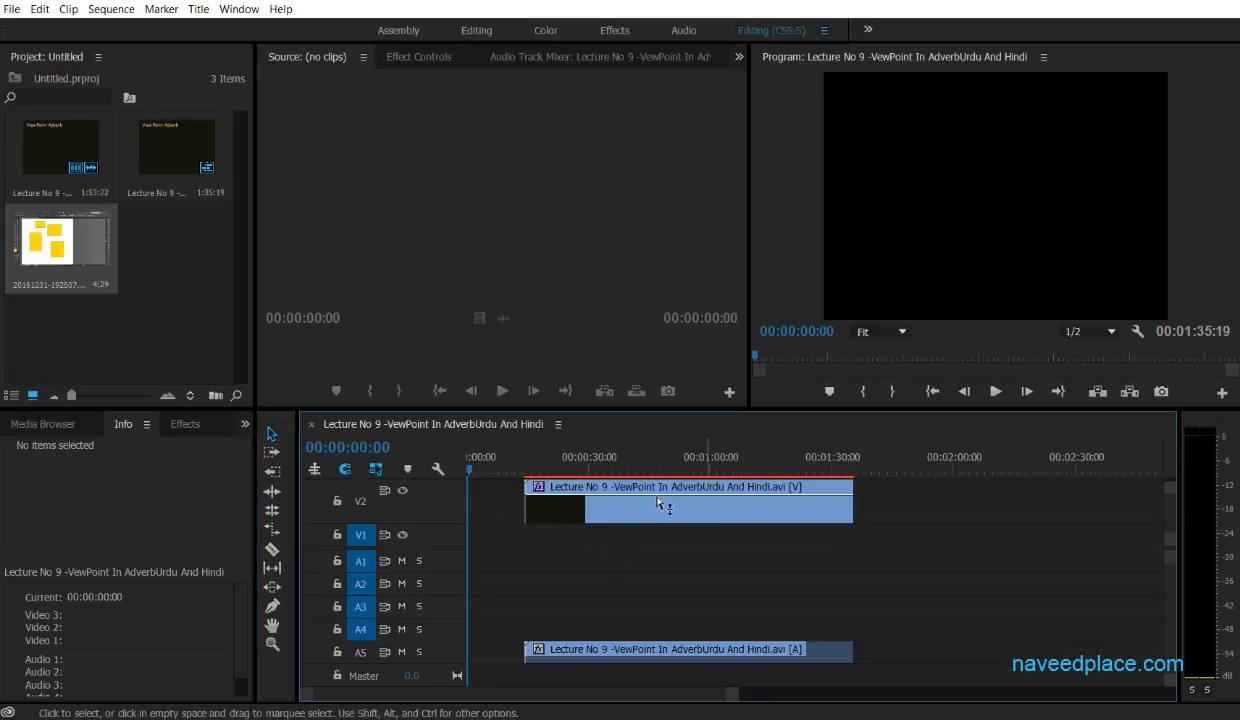
click(636, 489)
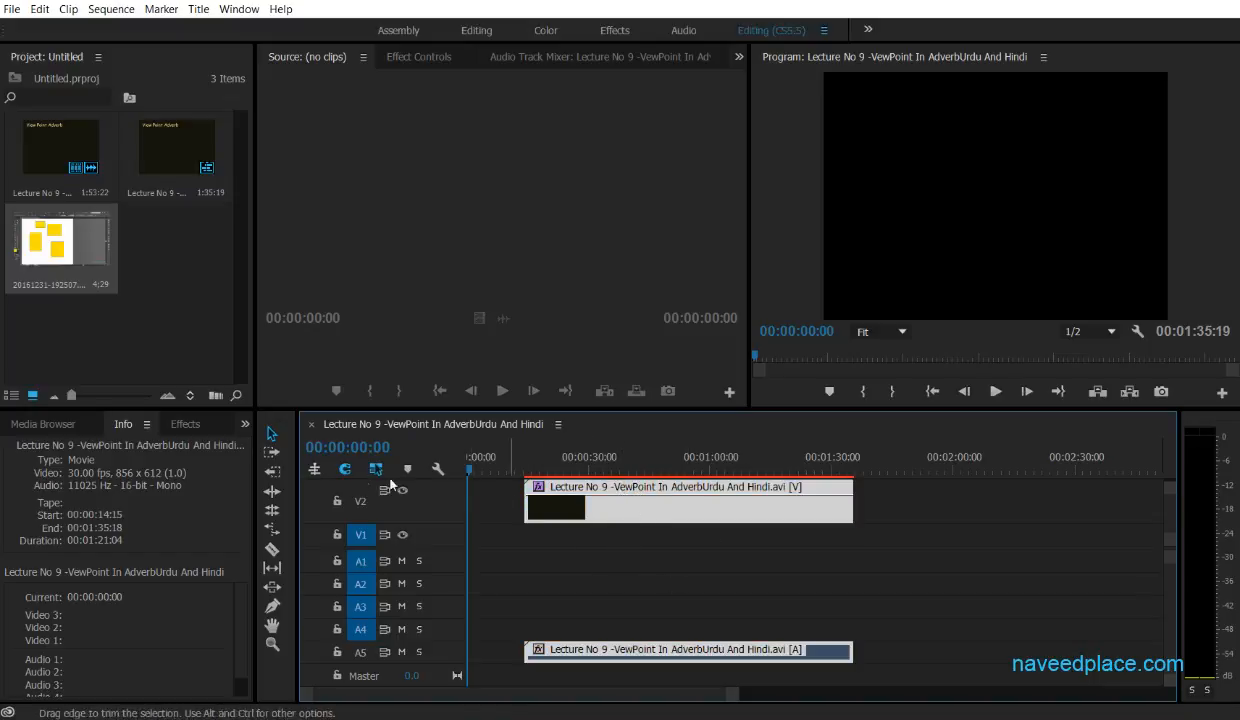
drag(648, 496, 668, 533)
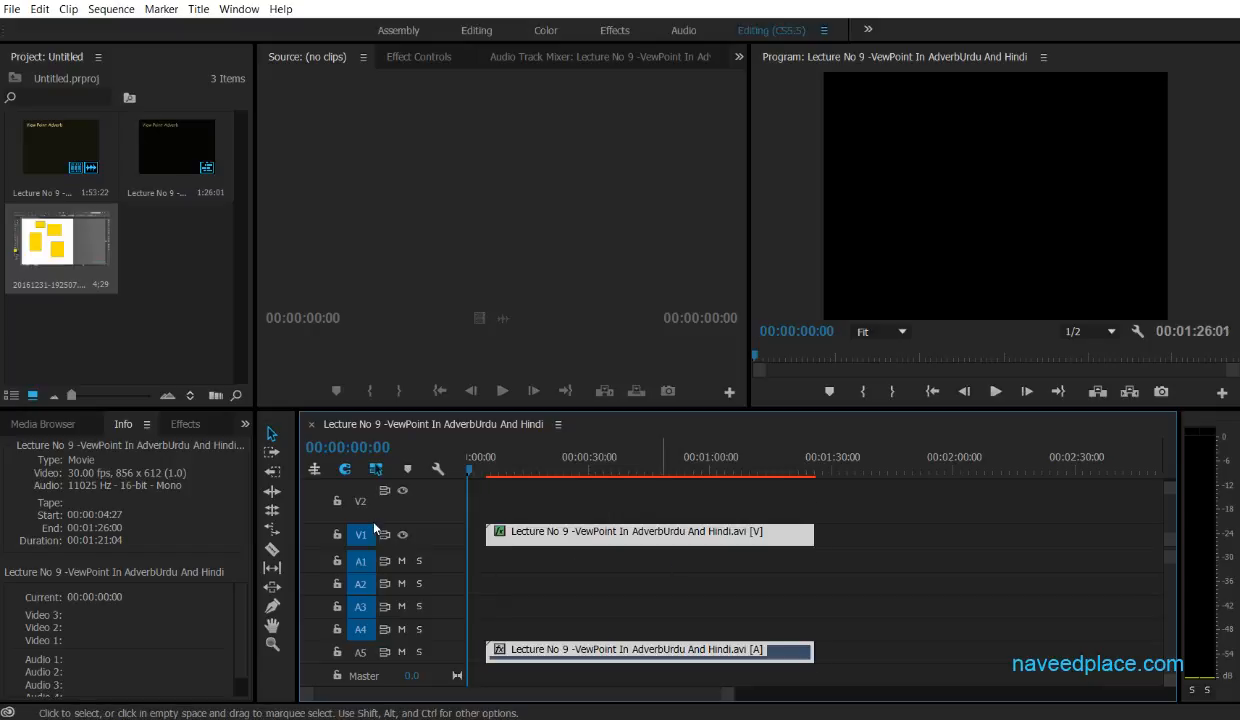
click(90, 260)
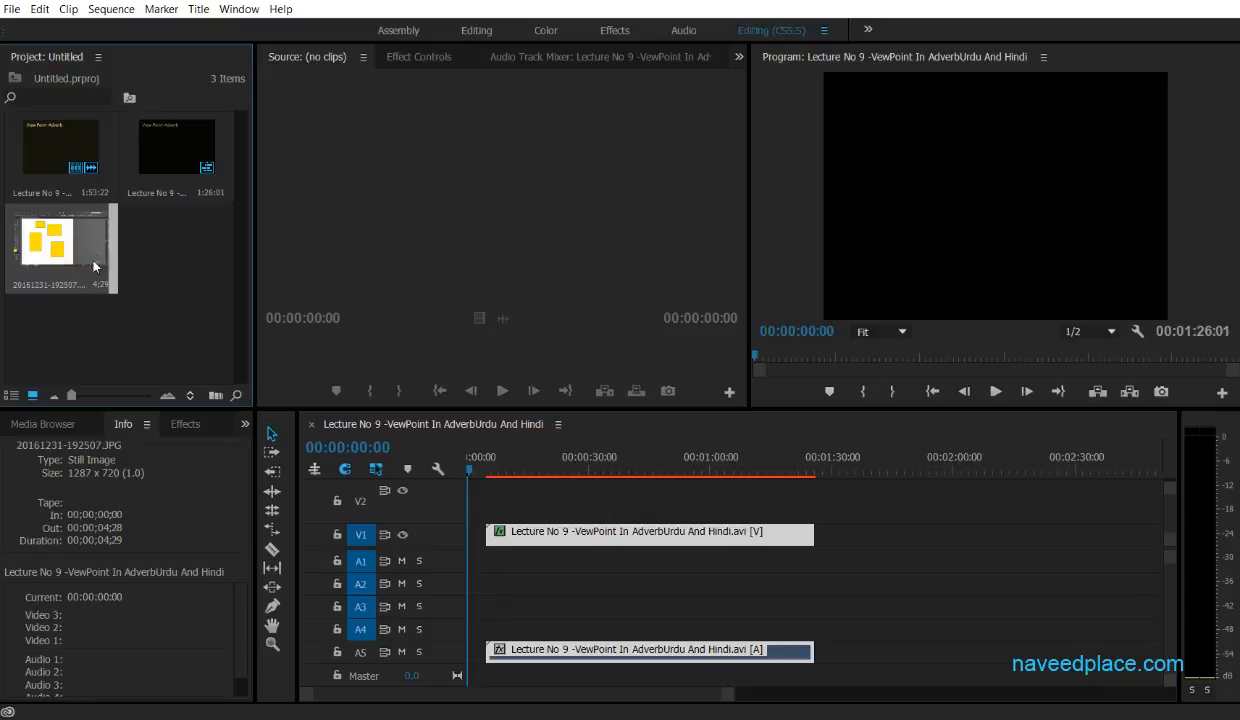
double_click(200, 264)
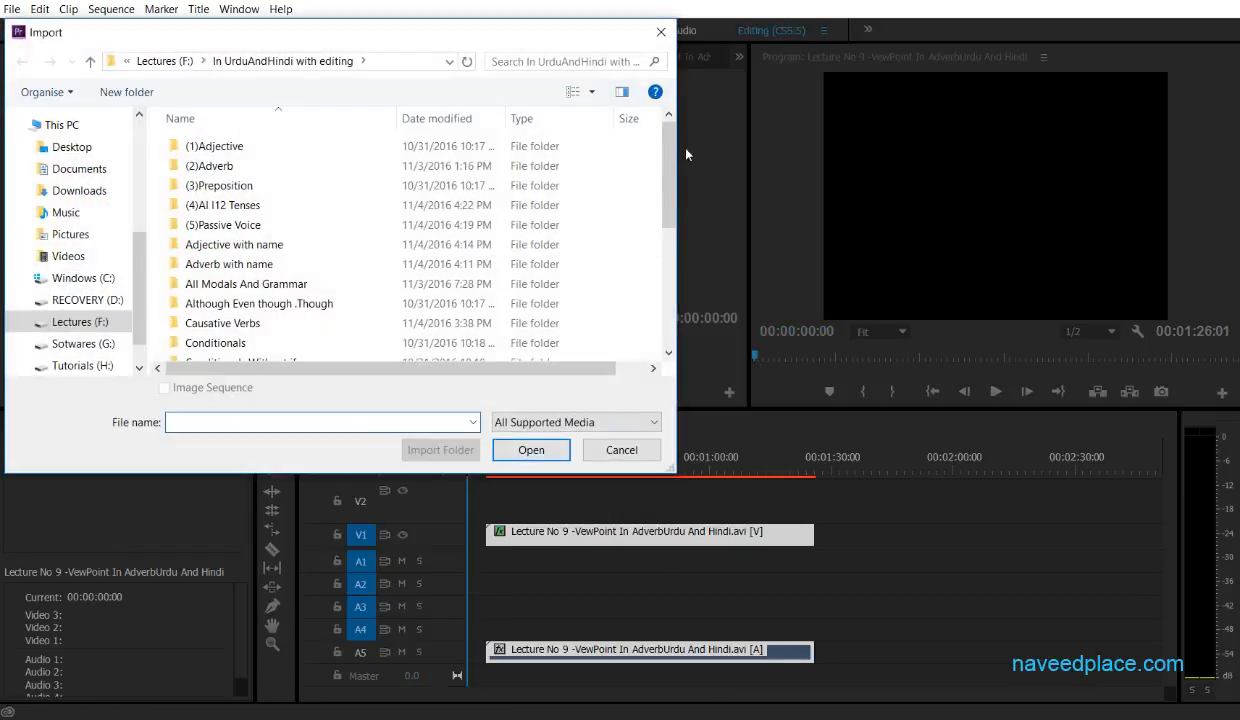
scroll(273, 347, down, 5)
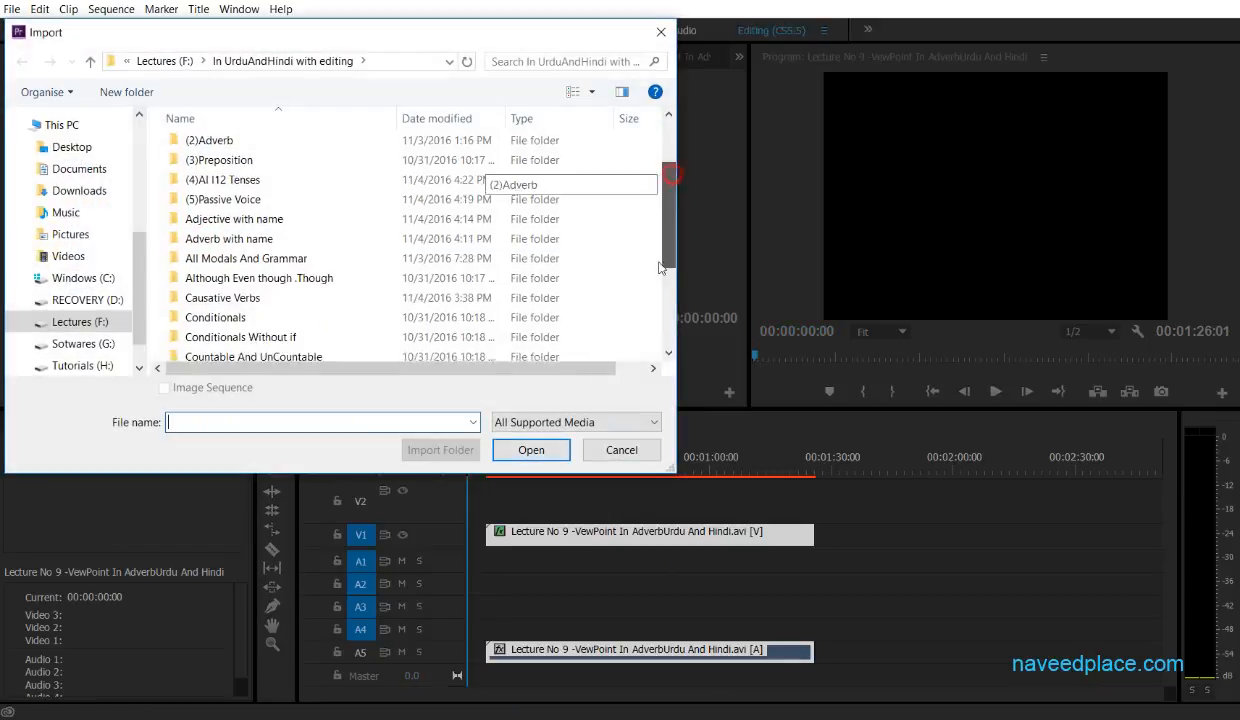
click(621, 450)
Place 20161231-192507.JPG on track V2 at the lecture clip's start and extend it to the lecture clip's end.
click(58, 240)
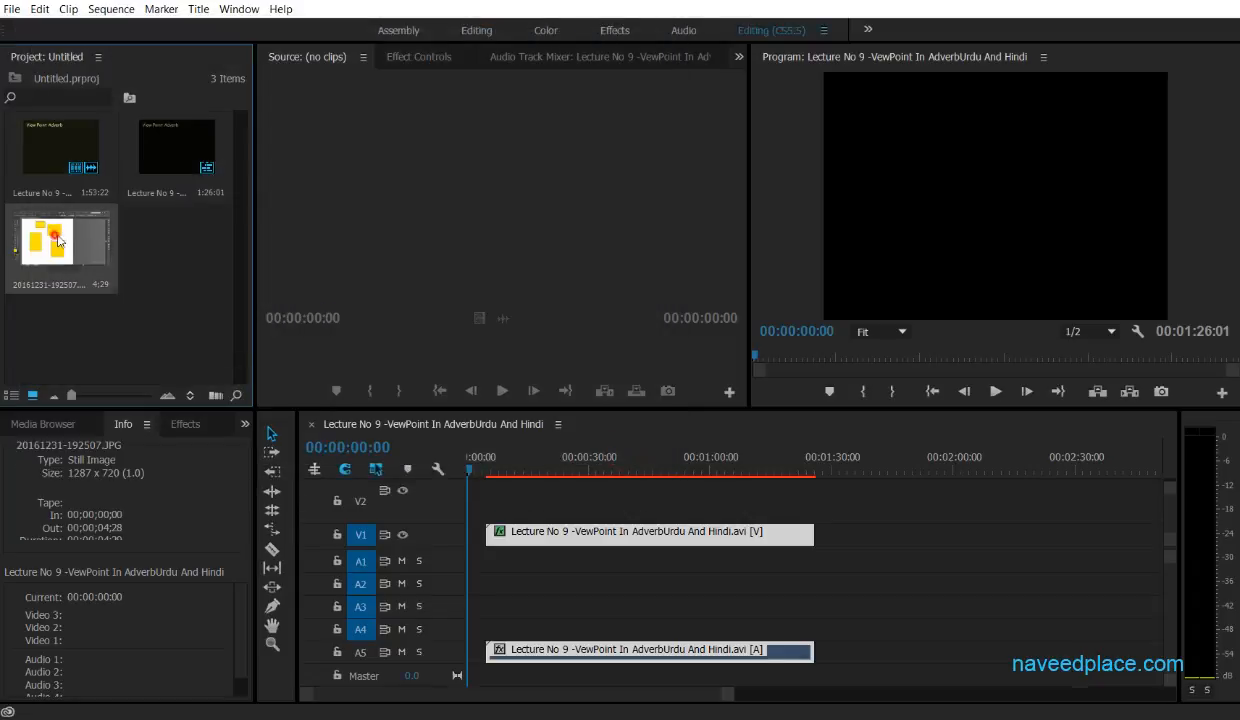
drag(58, 240, 483, 498)
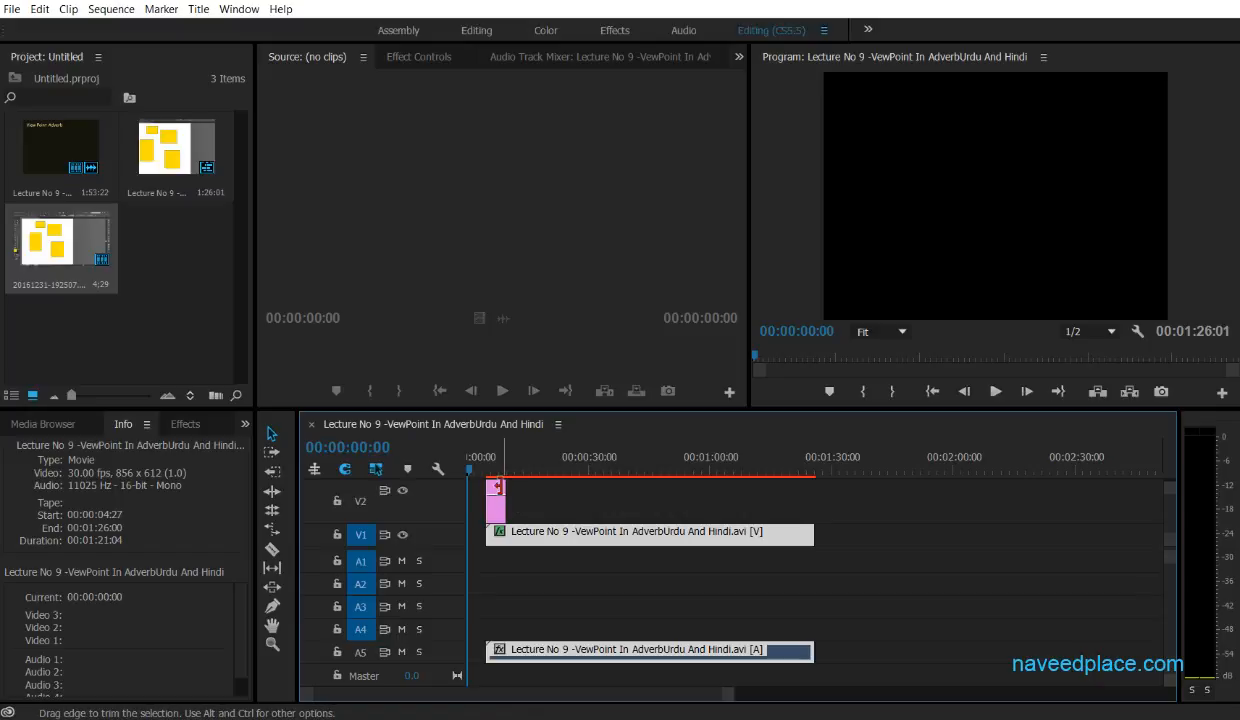
drag(506, 490, 809, 487)
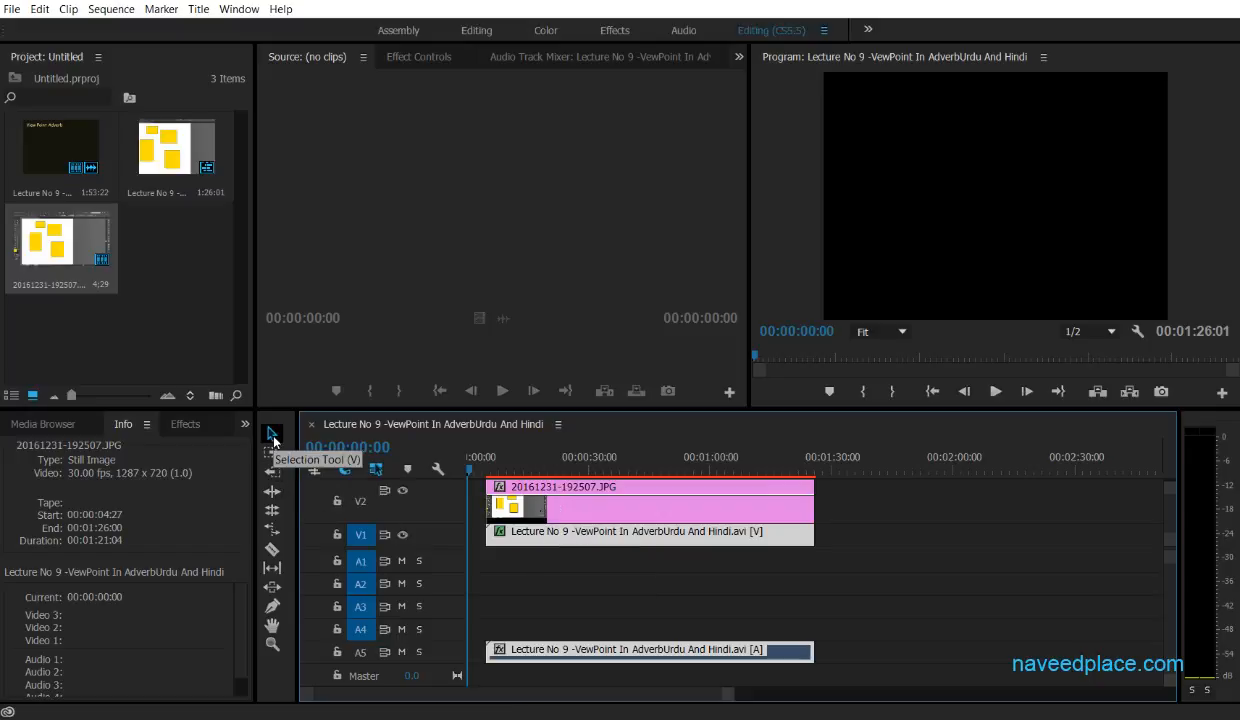
key(ctrl+z)
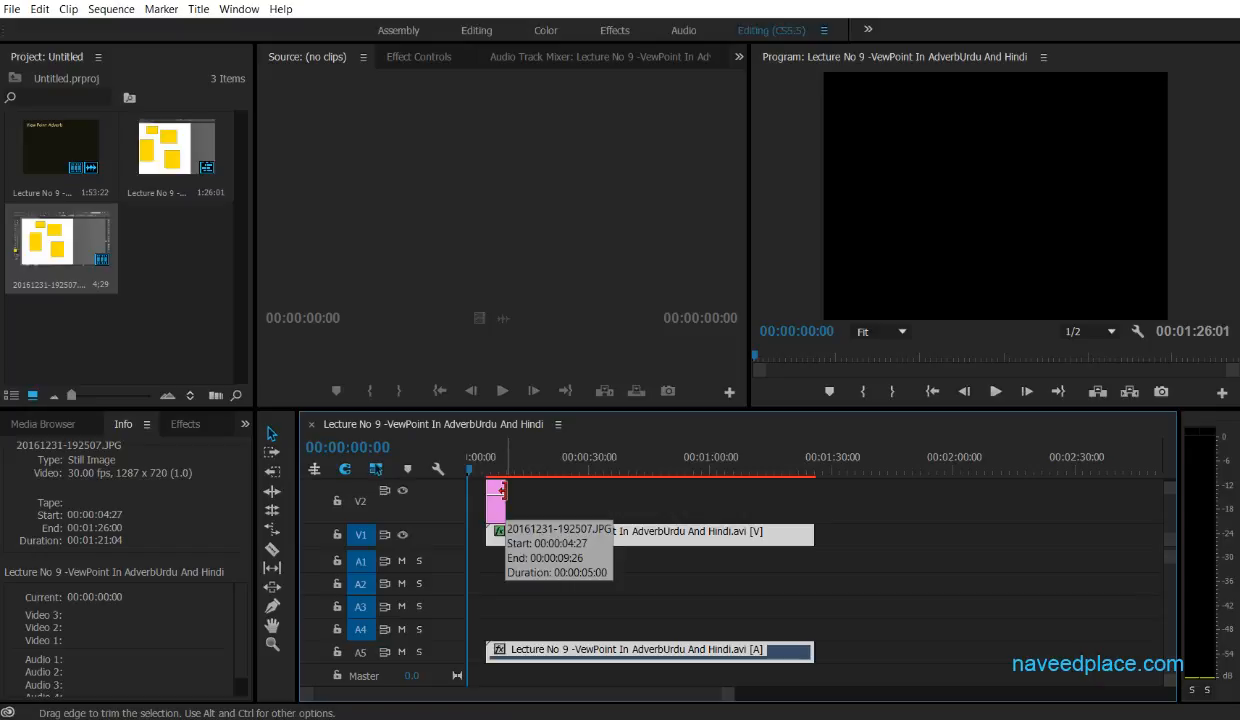
drag(503, 490, 813, 497)
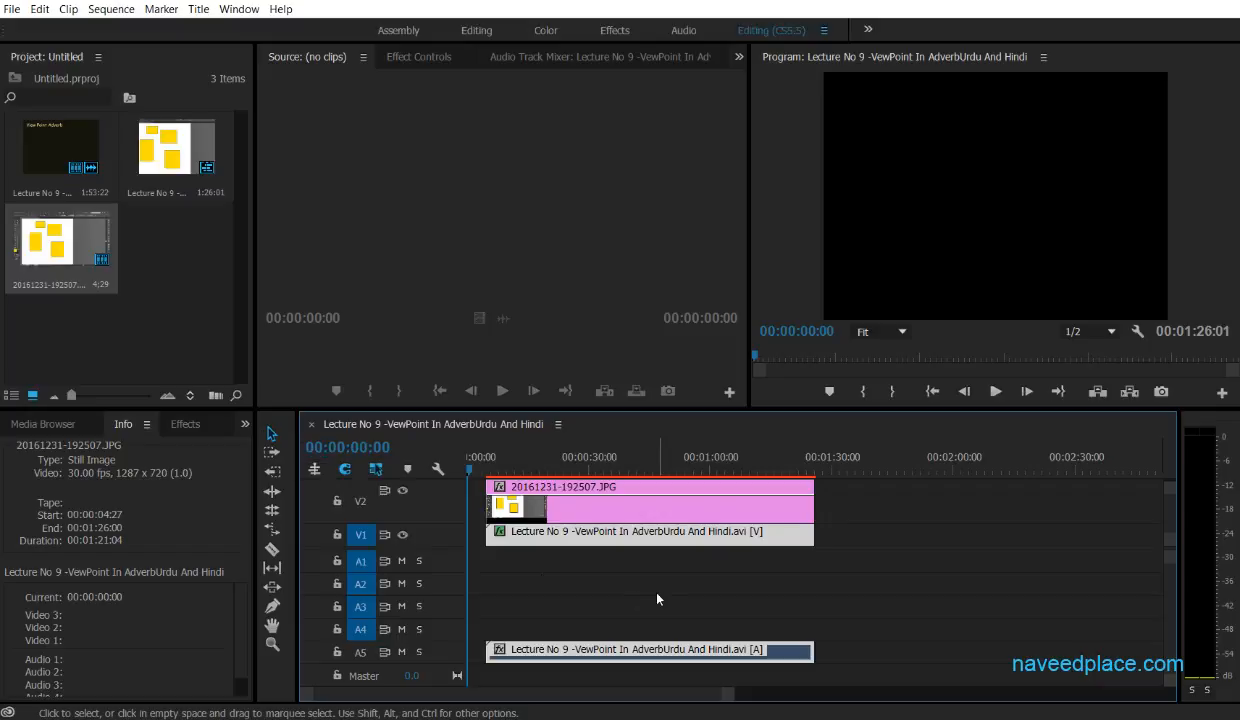
Save the project and delete the 20161231-192507.JPG clip from track V2.
key(ctrl+s)
key(Delete)
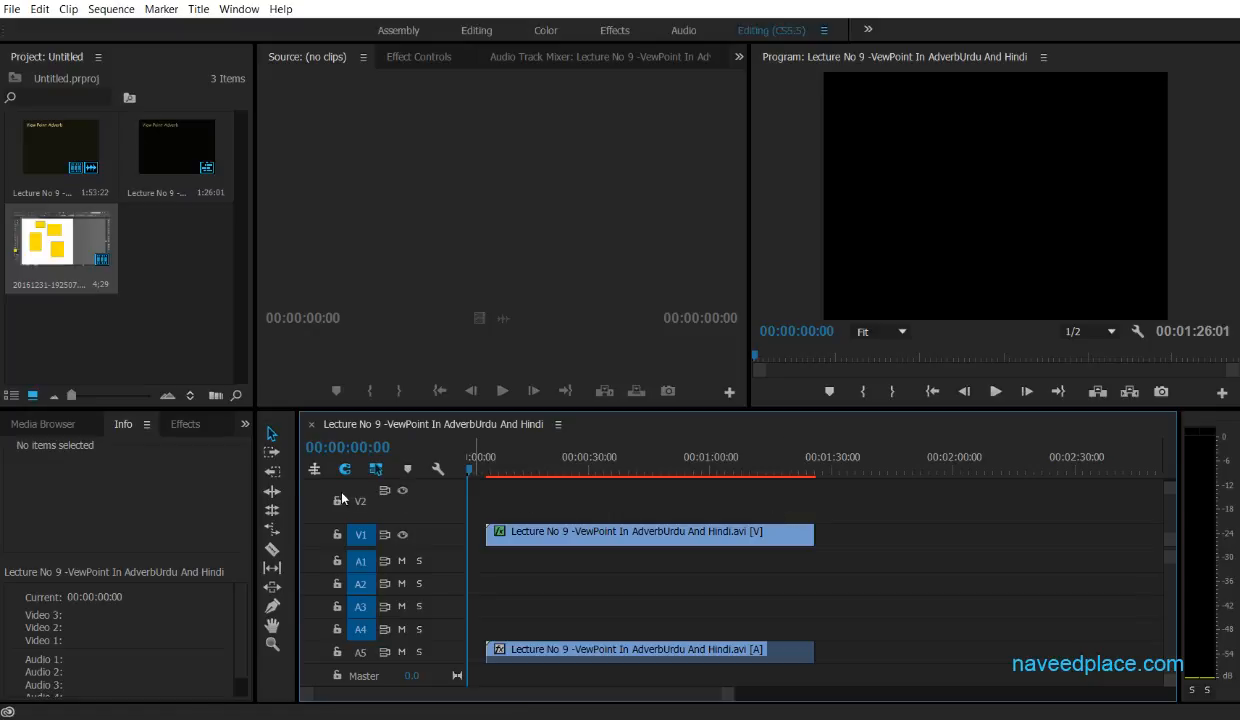
Shift the lecture clip later to start at about 00:00:53:03 using the Track Select Backward Tool, and deselect it.
click(270, 473)
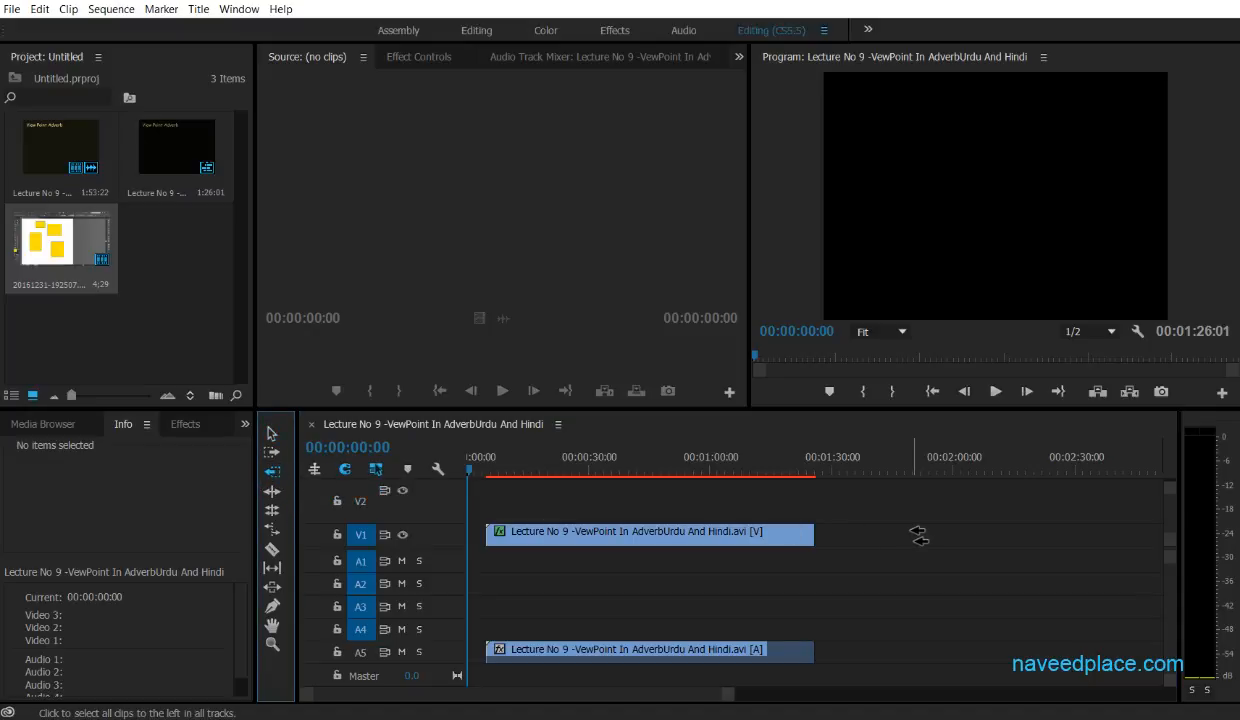
drag(825, 530, 1046, 537)
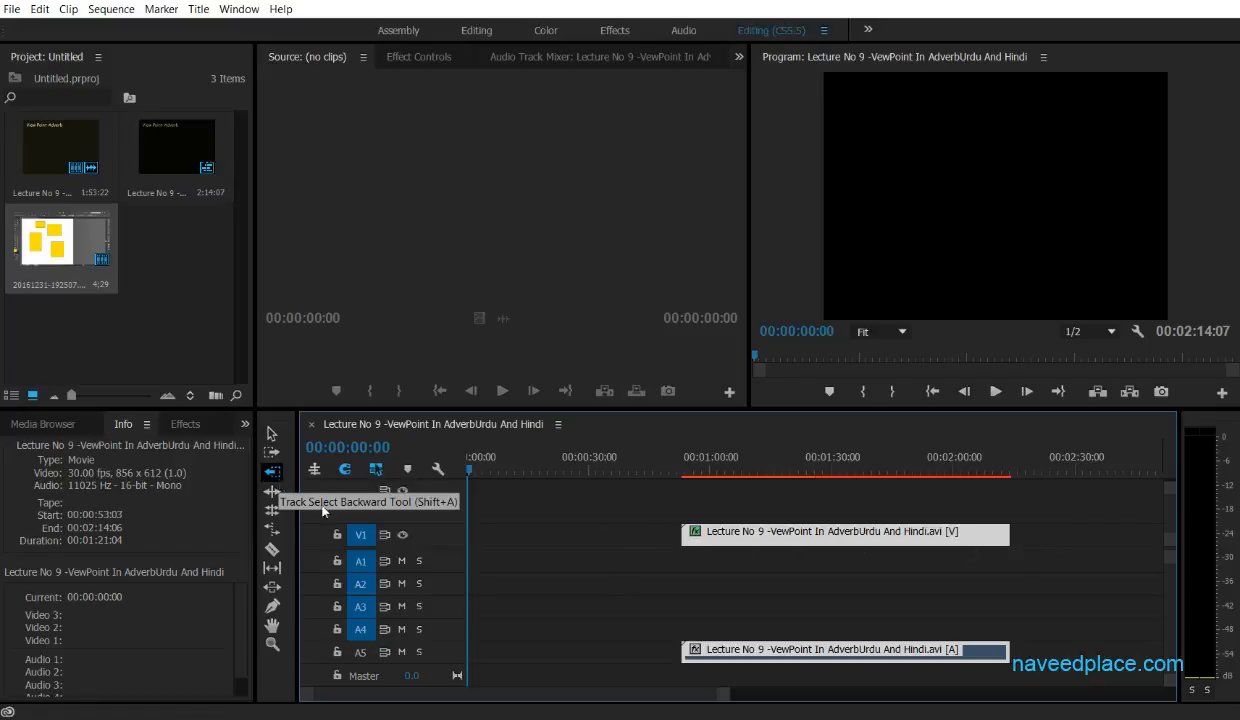
click(590, 530)
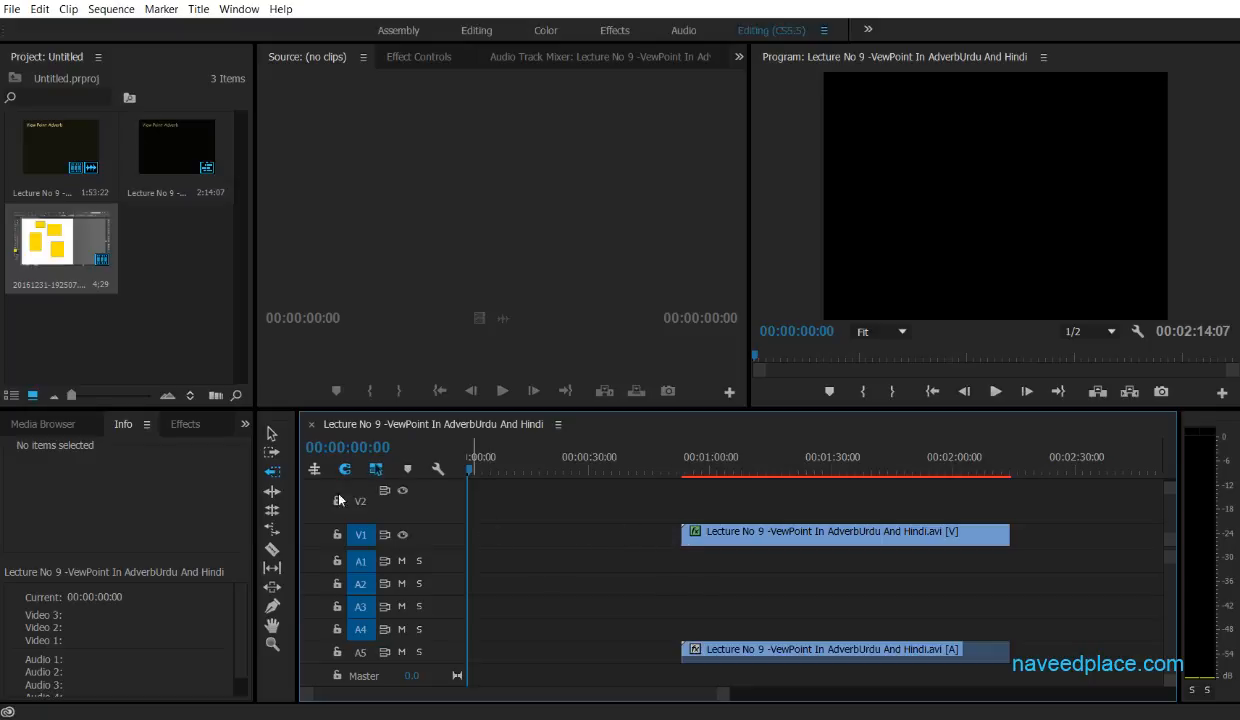
Shift the lecture clip earlier to start at about 00:00:06:14 using the Track Select Forward Tool, and save the project.
click(271, 452)
drag(617, 528, 428, 532)
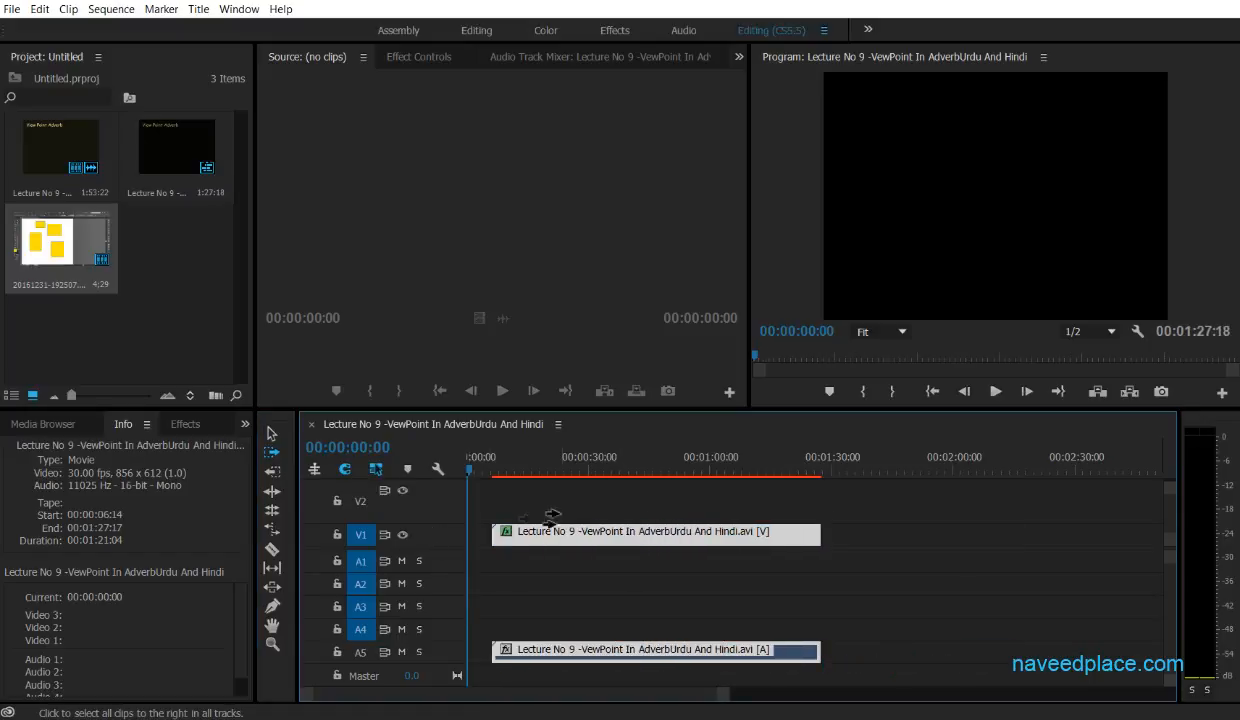
click(880, 525)
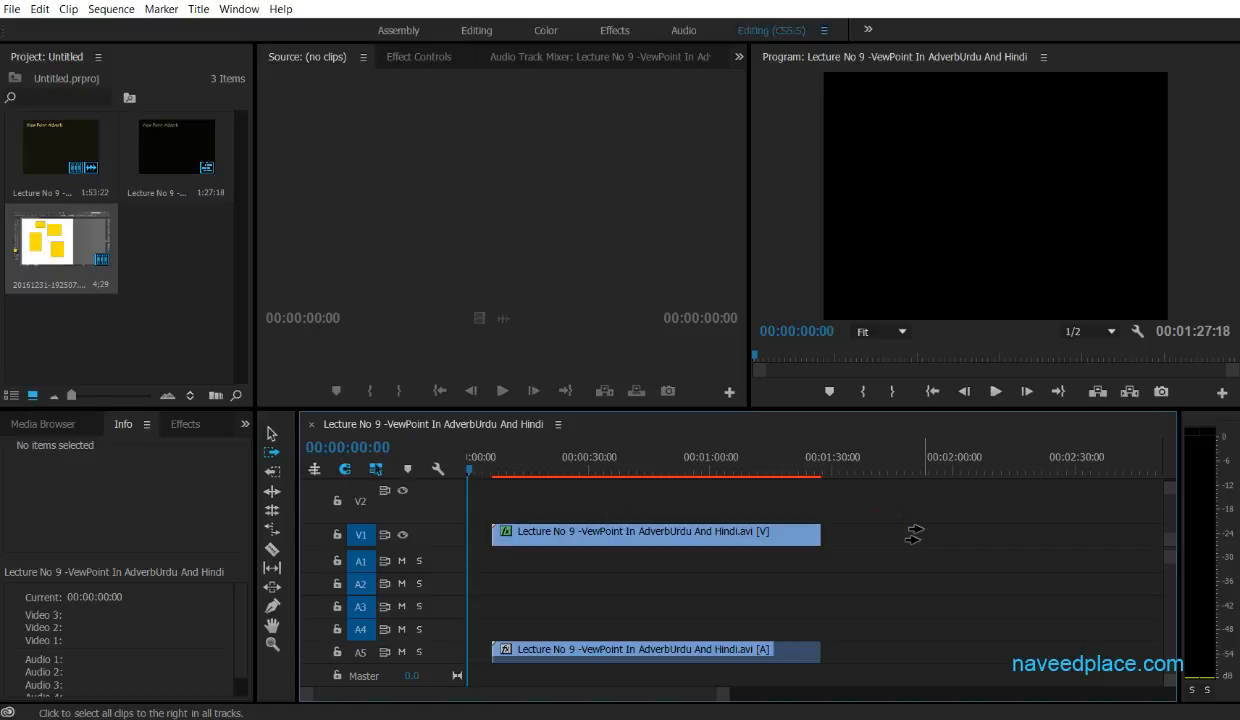
key(ctrl+s)
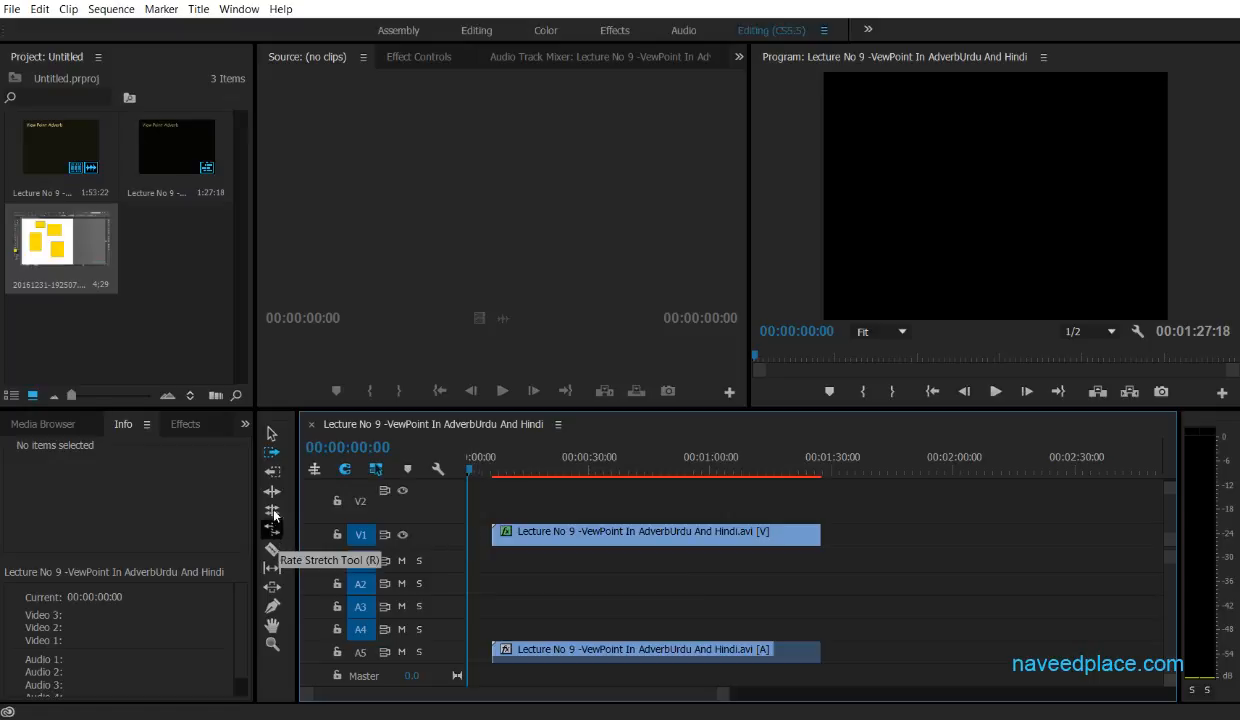
Select the lecture clip with the Track Select Backward Tool and move it to start at about 00:00:59:24.
click(272, 471)
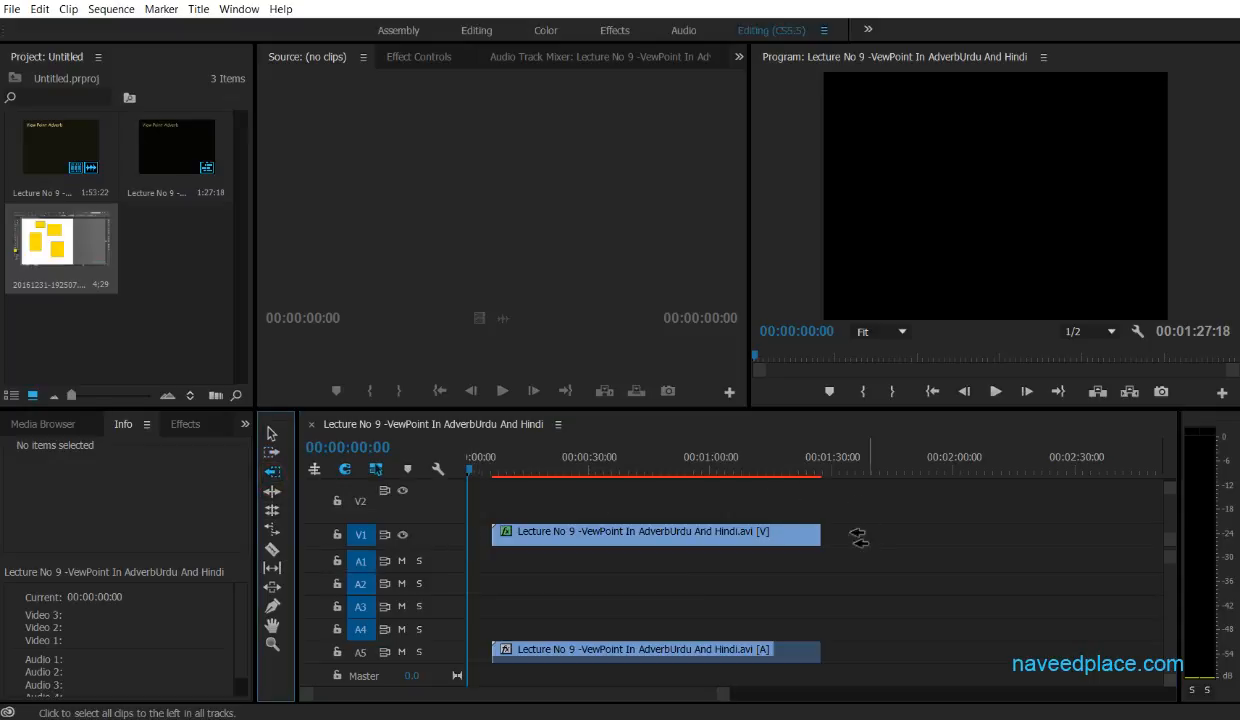
click(916, 531)
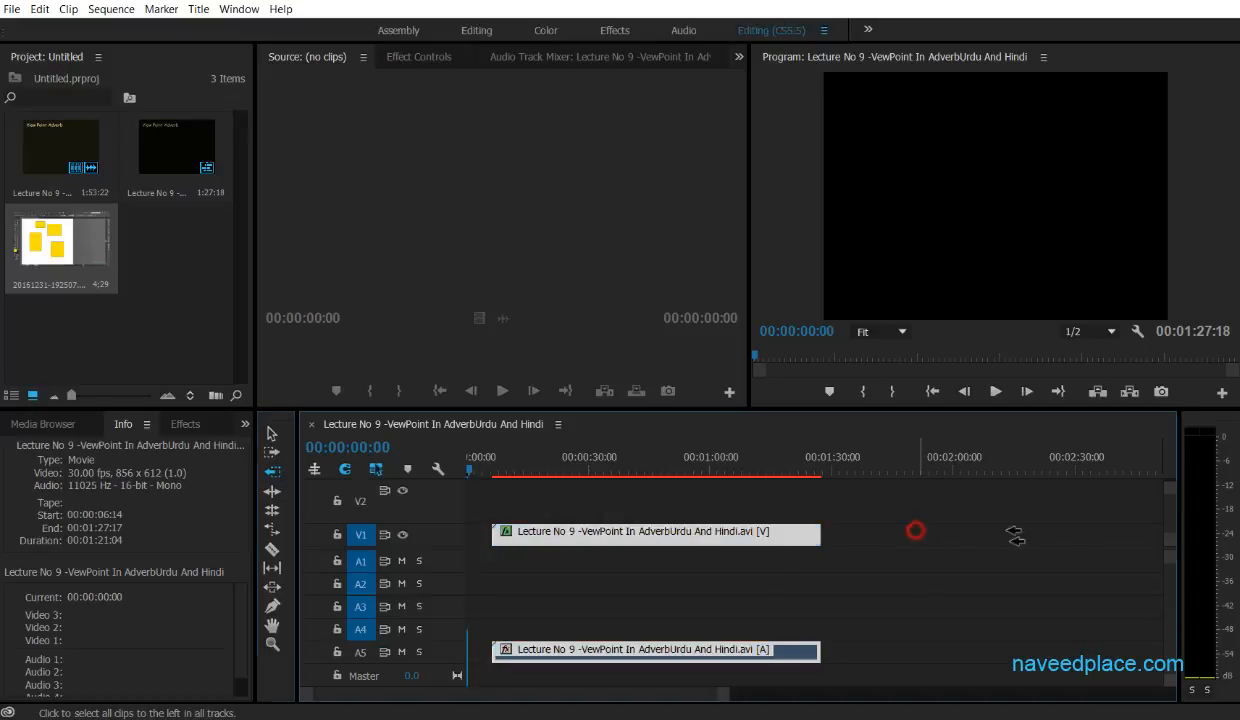
drag(1008, 531, 1133, 531)
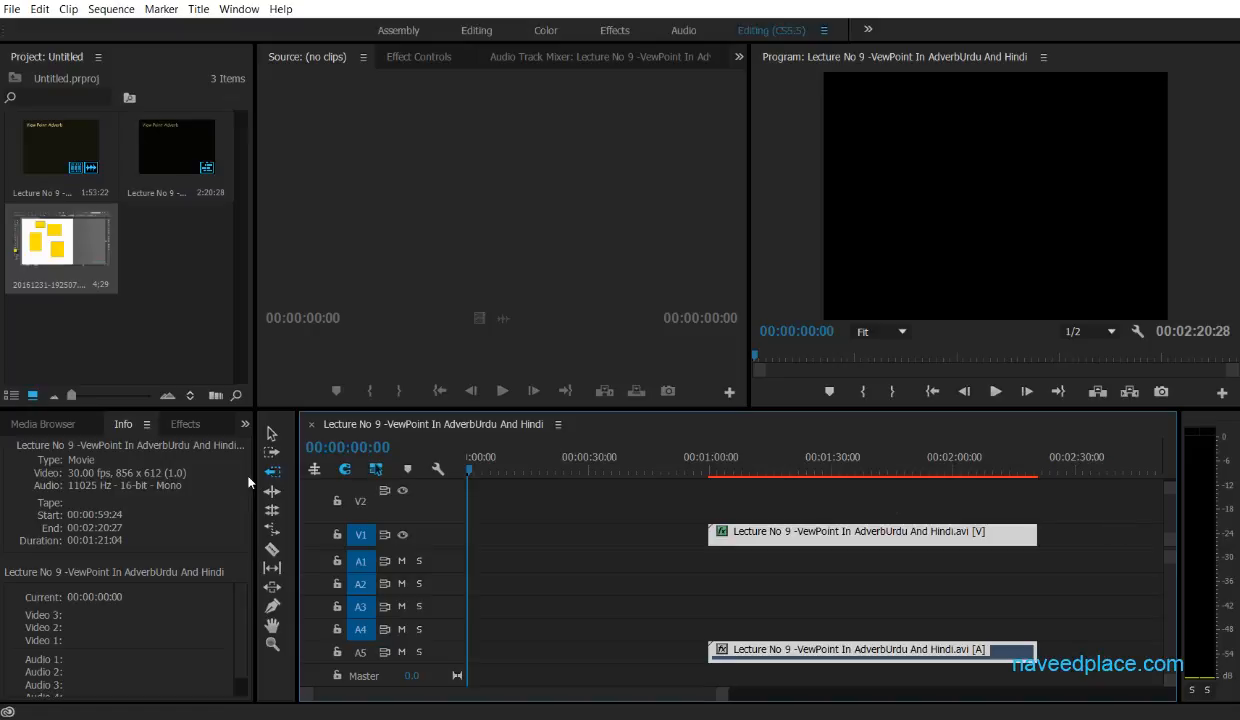
Move the lecture clip back to start at about 00:00:14:15 with the Track Select Forward Tool.
click(266, 452)
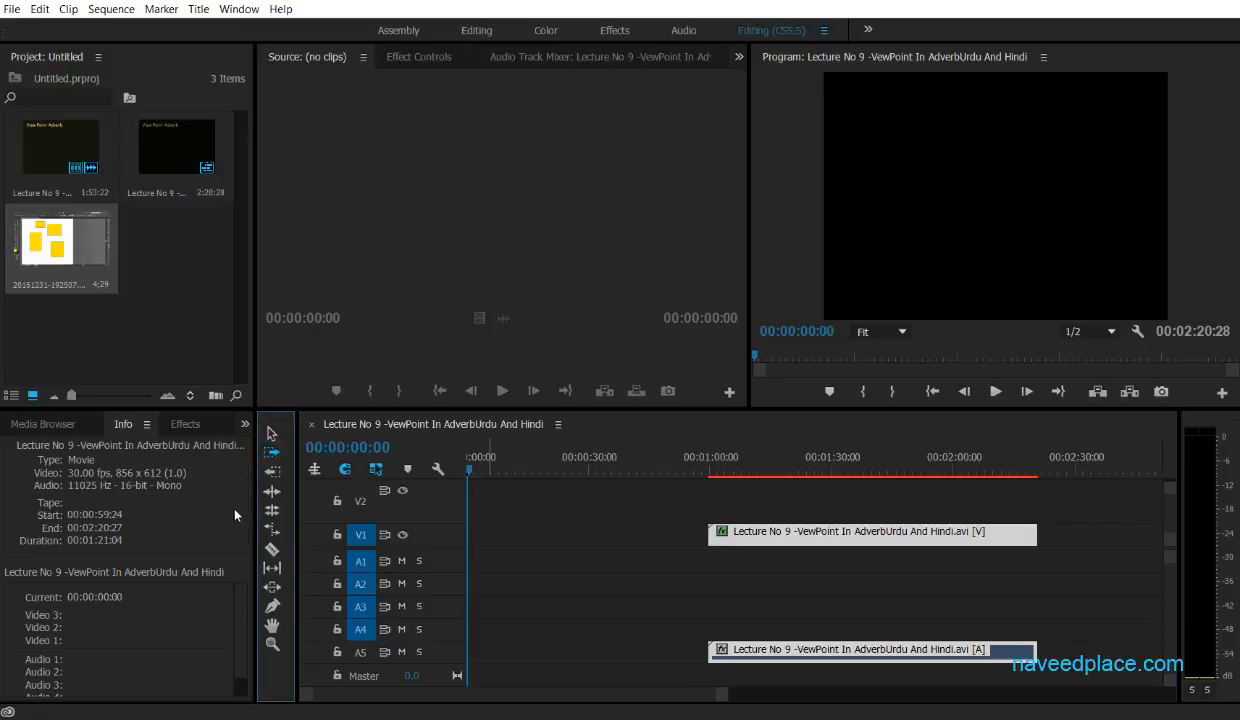
drag(640, 534, 455, 545)
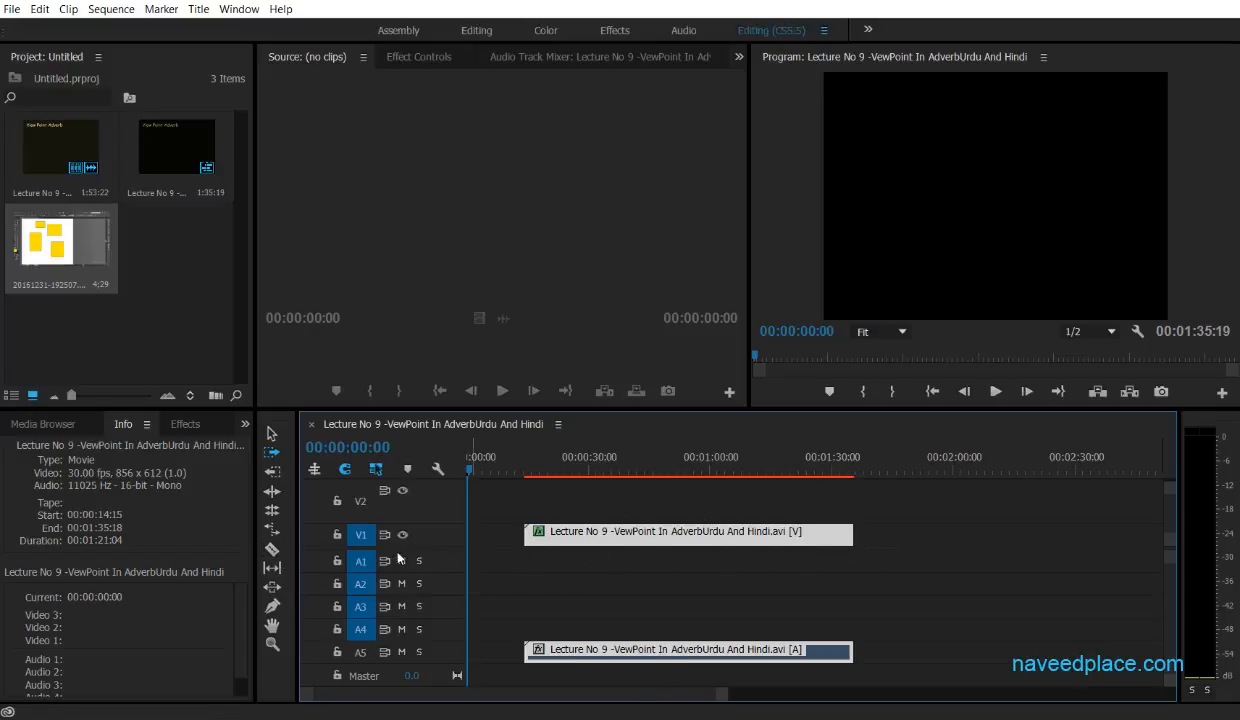
Split the lecture clip at about 00:00:50:27 with the Razor Tool and move its second part to start at about 00:01:15:07.
click(271, 551)
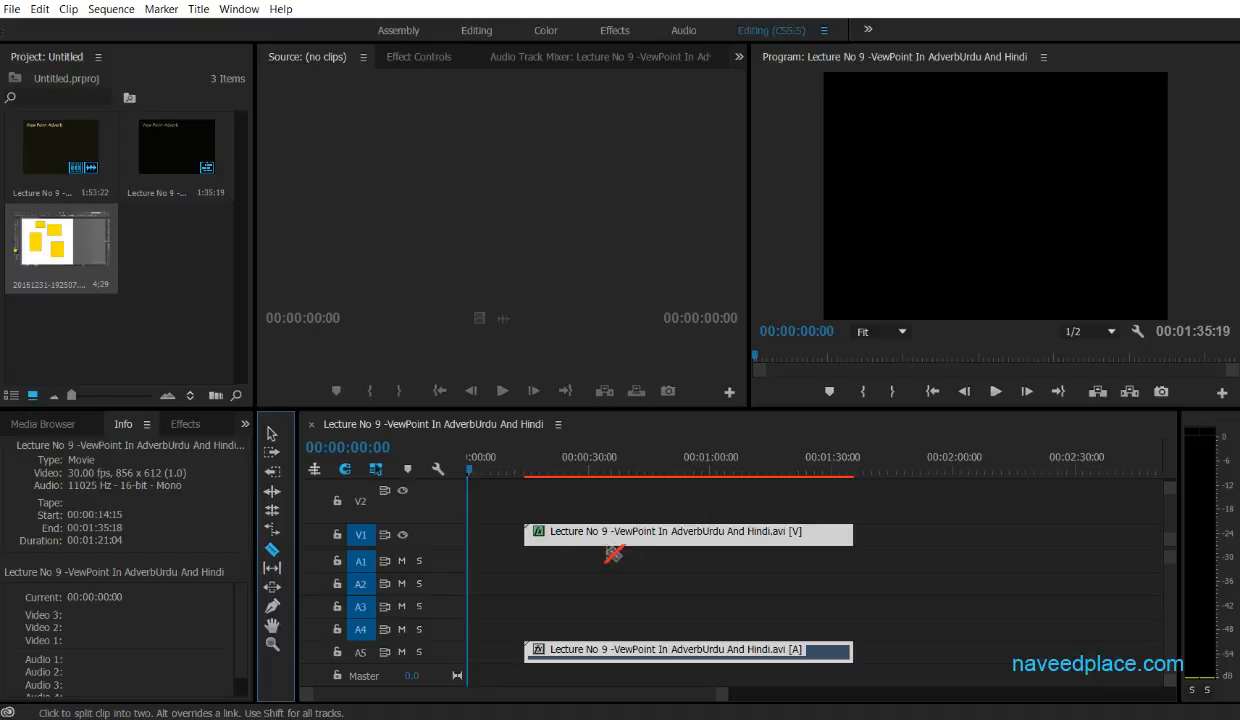
click(674, 531)
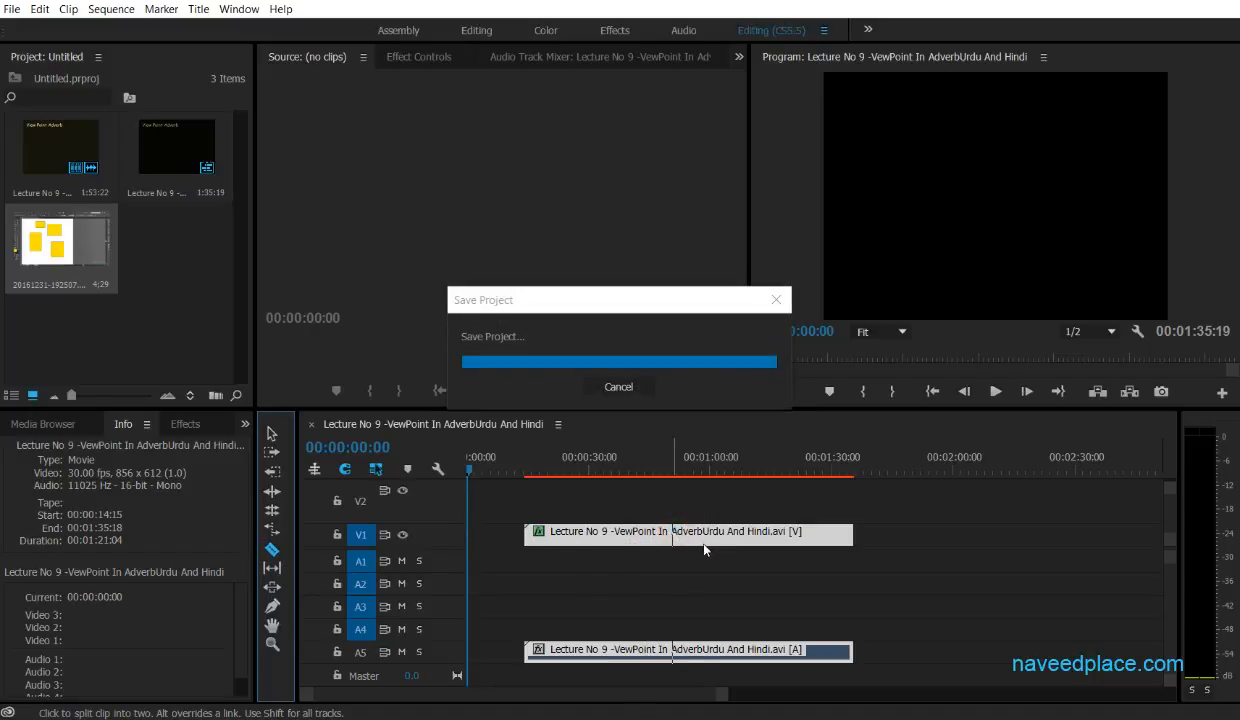
click(676, 530)
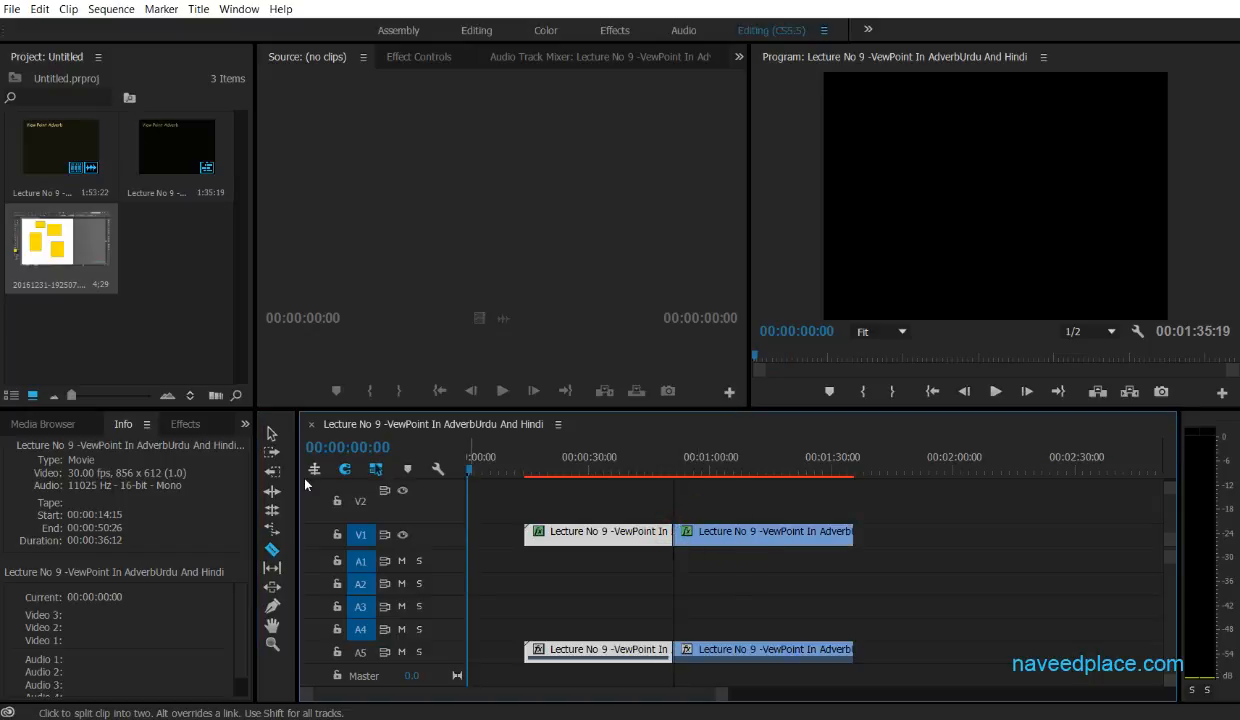
click(271, 433)
drag(786, 547, 884, 547)
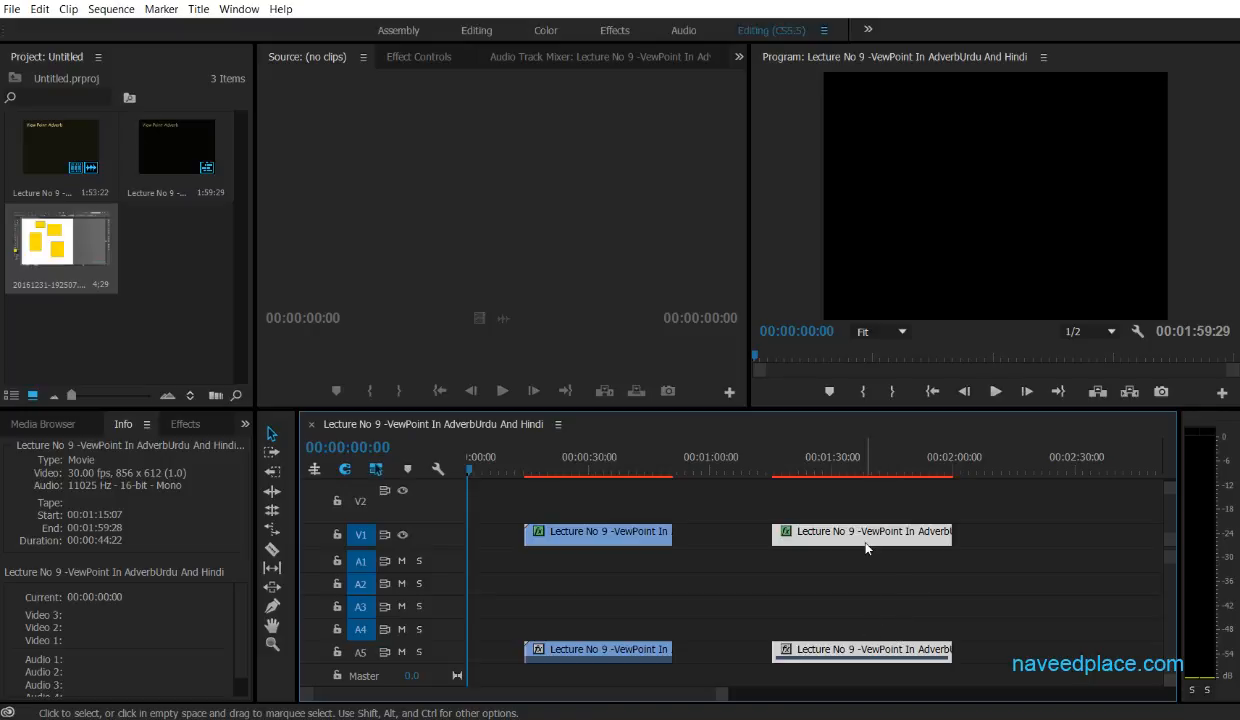
Undo the move of the second part and the split of the lecture clip.
key(ctrl+z)
key(ctrl+z)
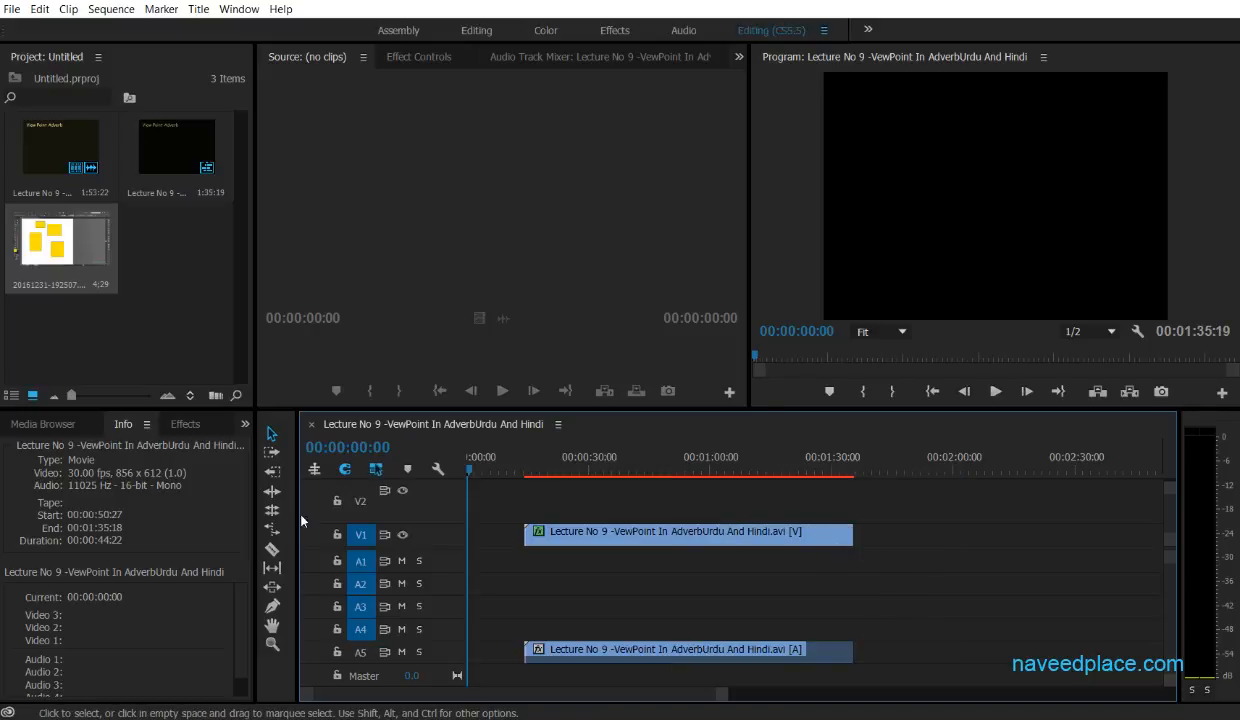
Split the lecture clip and its linked audio at about 00:00:52:27 with the Razor Tool.
click(270, 549)
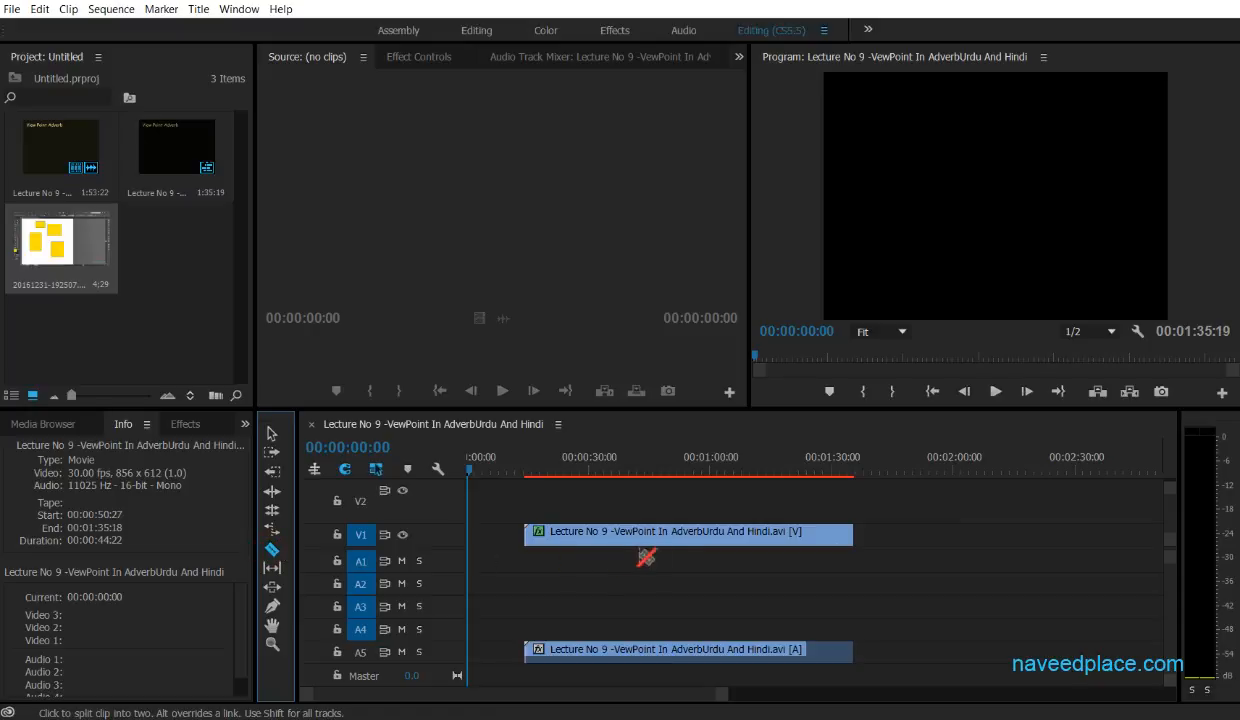
click(683, 528)
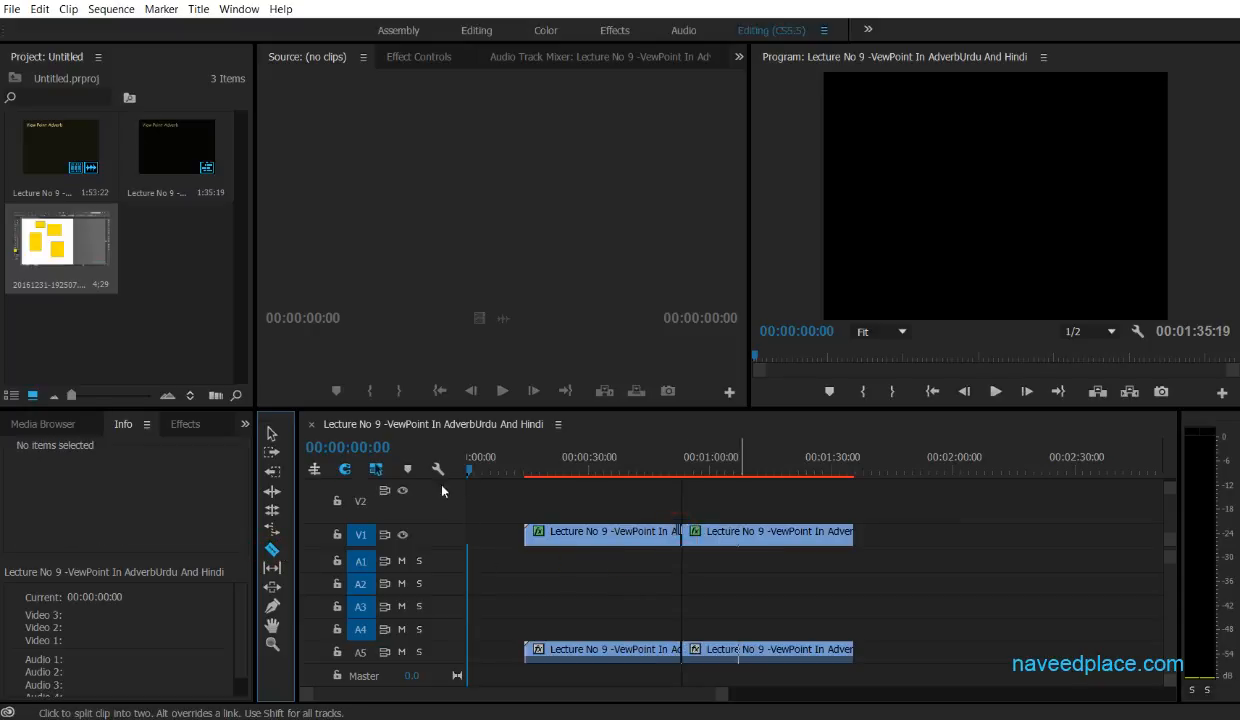
Try moving the second part of the lecture clip to start at about 00:01:37:16, and undo the move.
click(271, 433)
drag(783, 538, 961, 538)
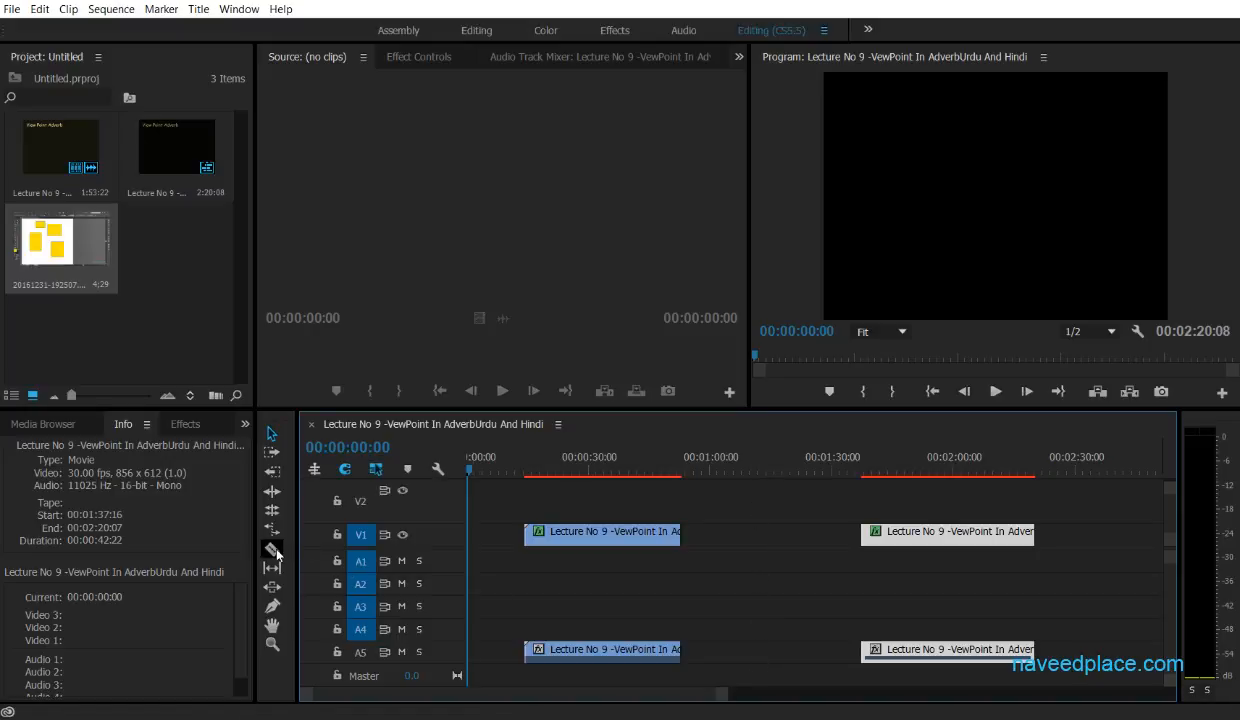
key(ctrl+z)
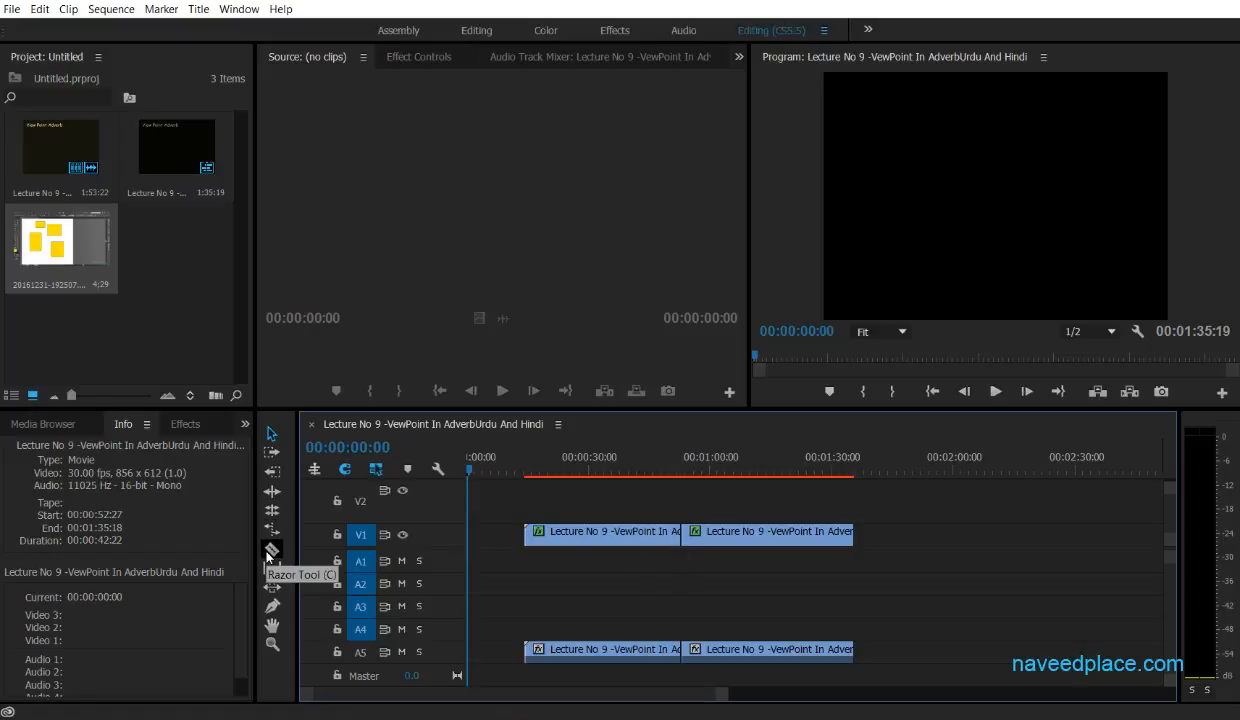
Trim the end of the first lecture part back to about 00:00:38, leaving a gap before the second part.
click(268, 491)
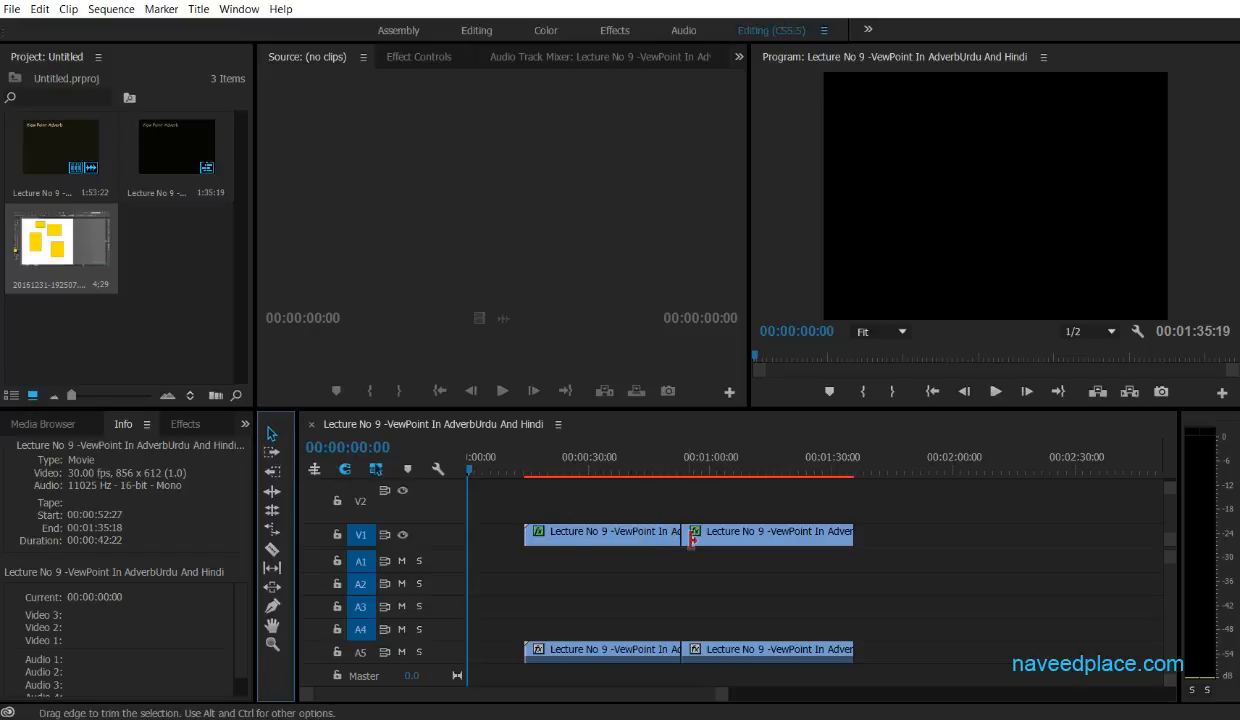
drag(678, 537, 621, 537)
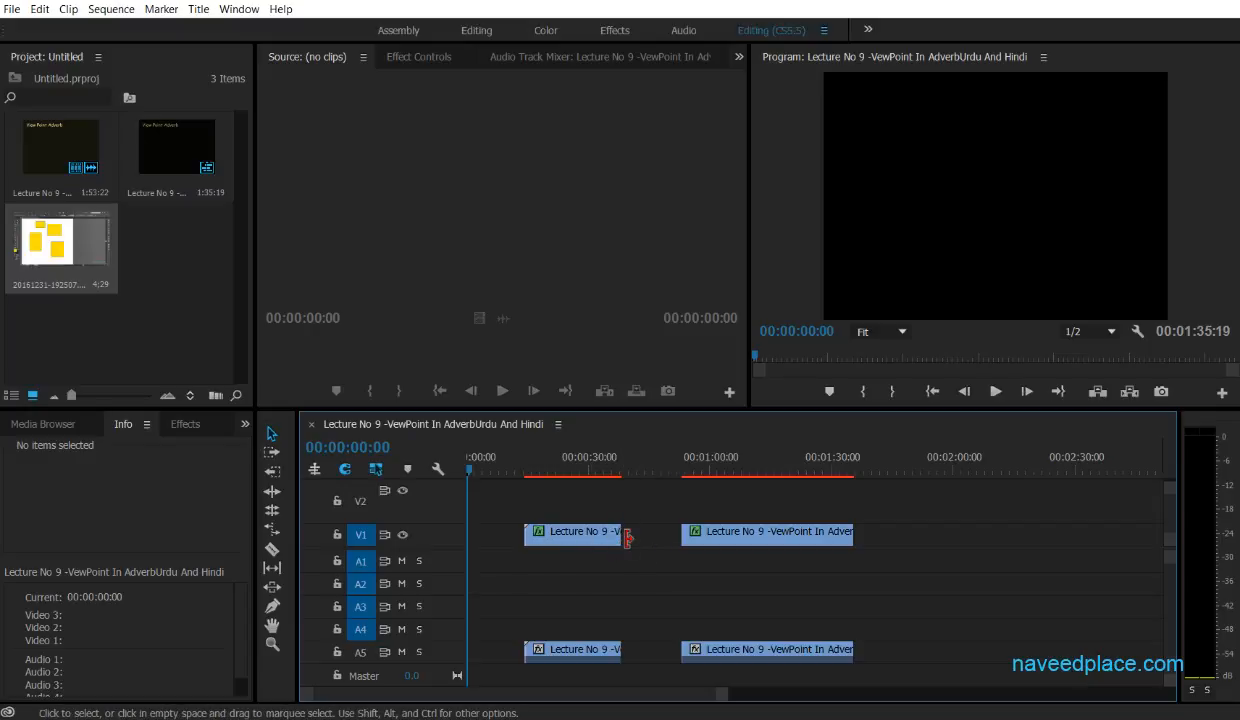
Undo the last trim, and trim the end of the first lecture part back to 00:00:35:21 with the Selection Tool.
key(ctrl+z)
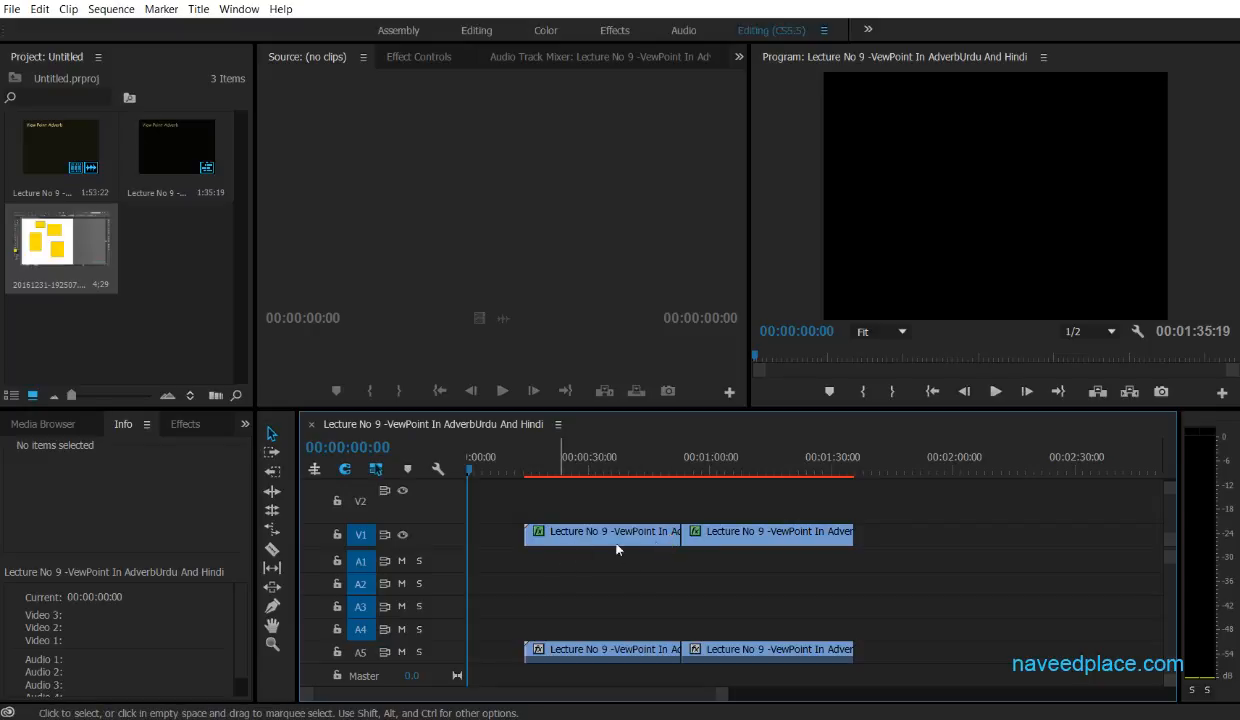
click(270, 433)
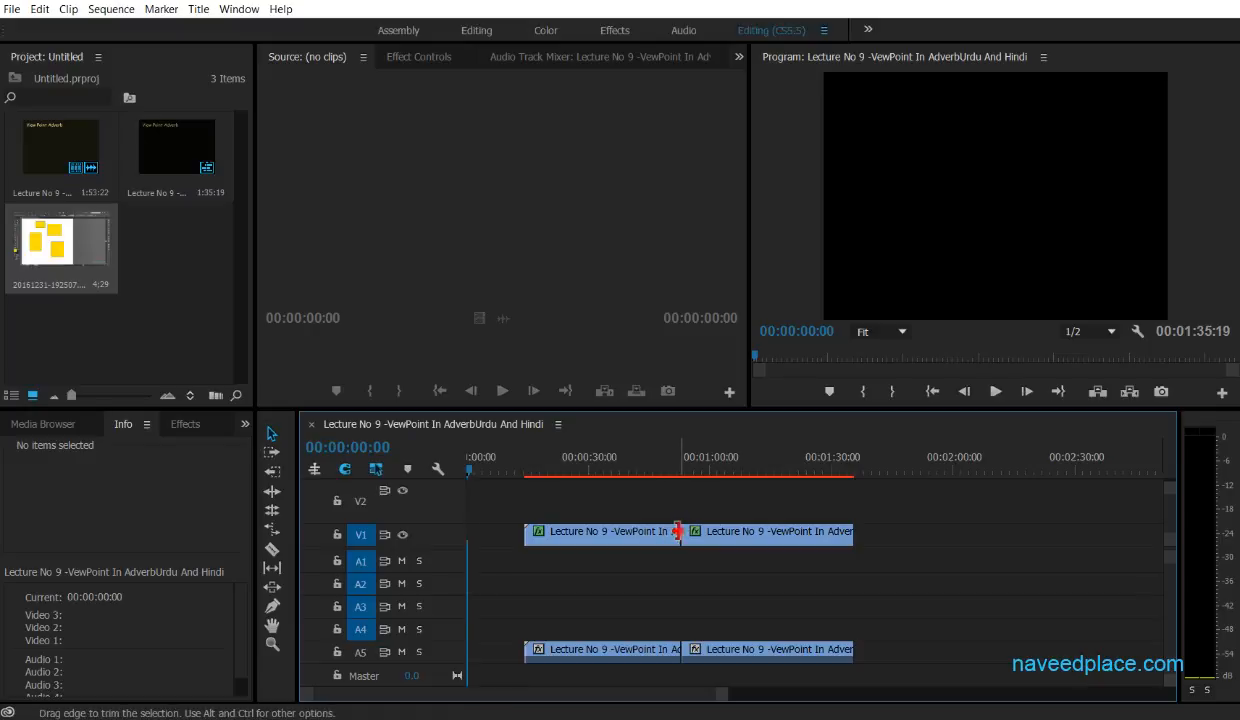
drag(676, 531, 607, 531)
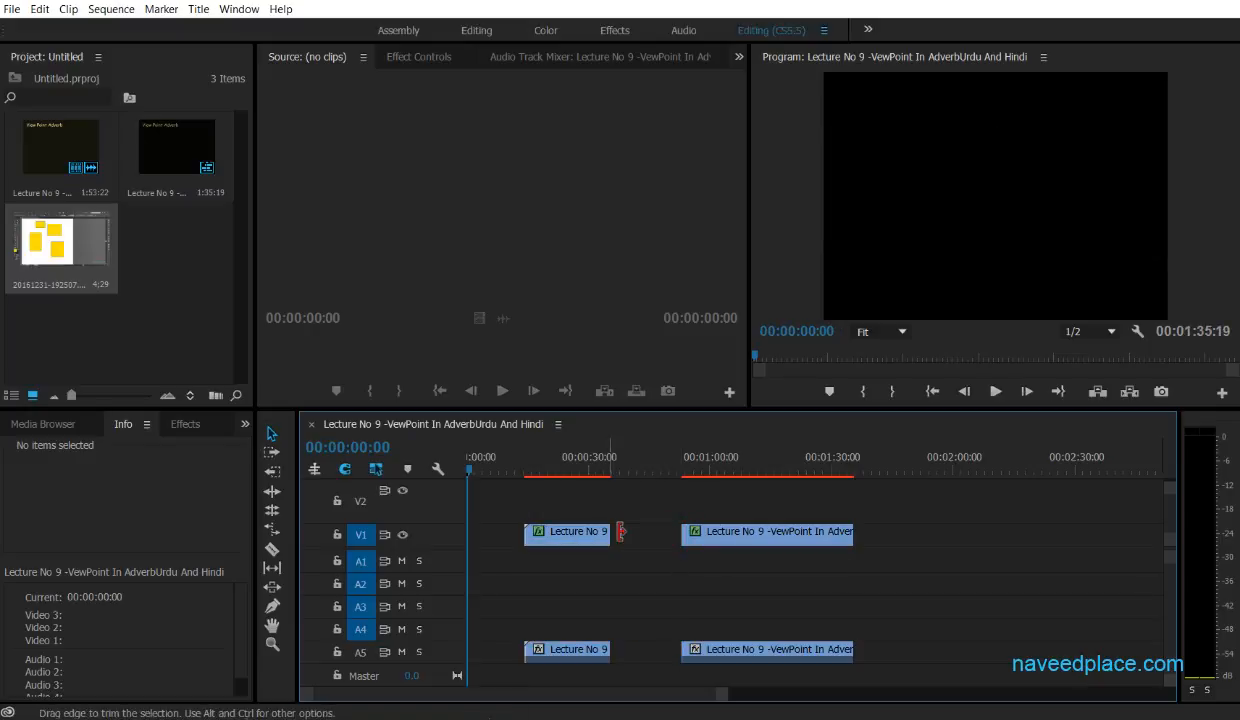
mouse_move(567, 535)
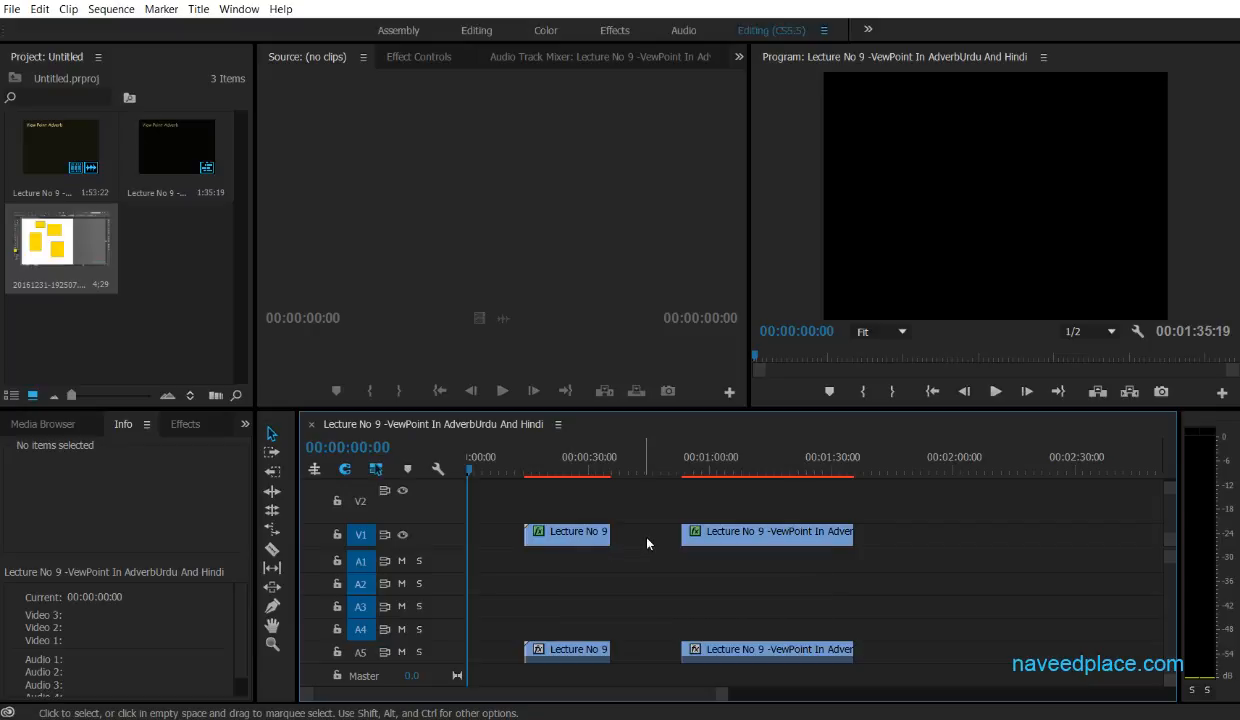
Ripple-delete the gap between the first and second lecture parts.
key(ctrl+s)
click(640, 541)
right_click(640, 541)
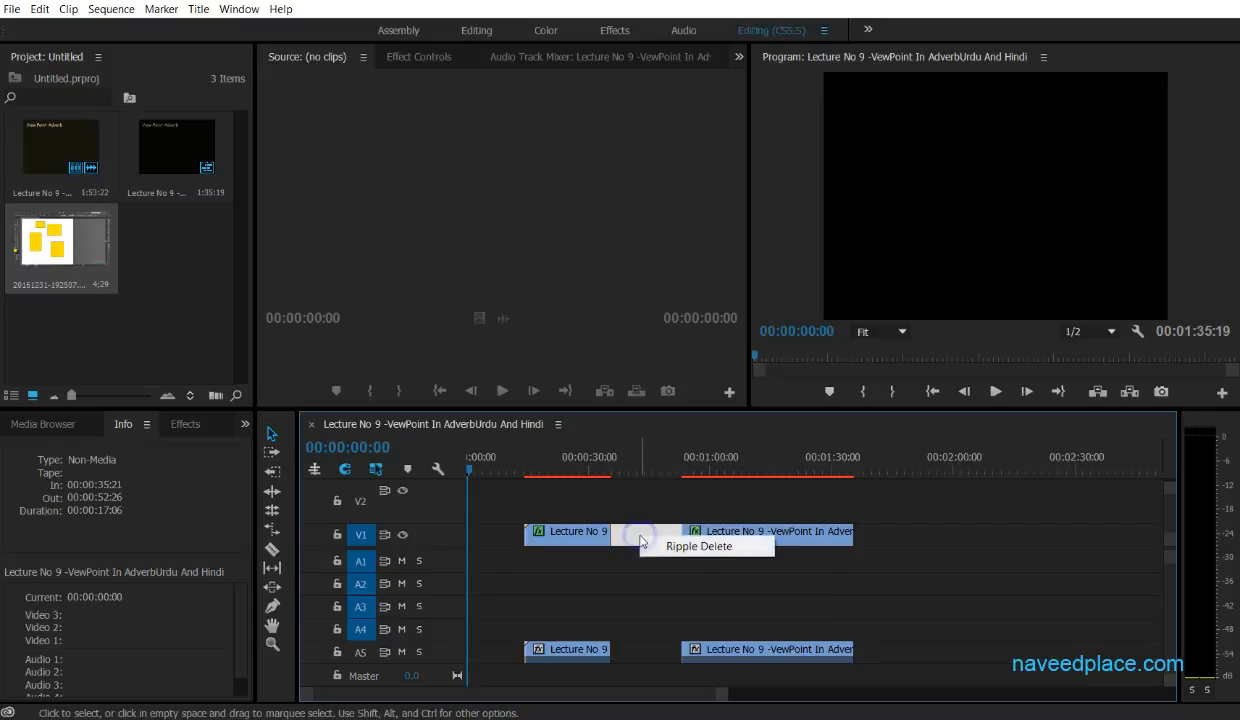
click(651, 548)
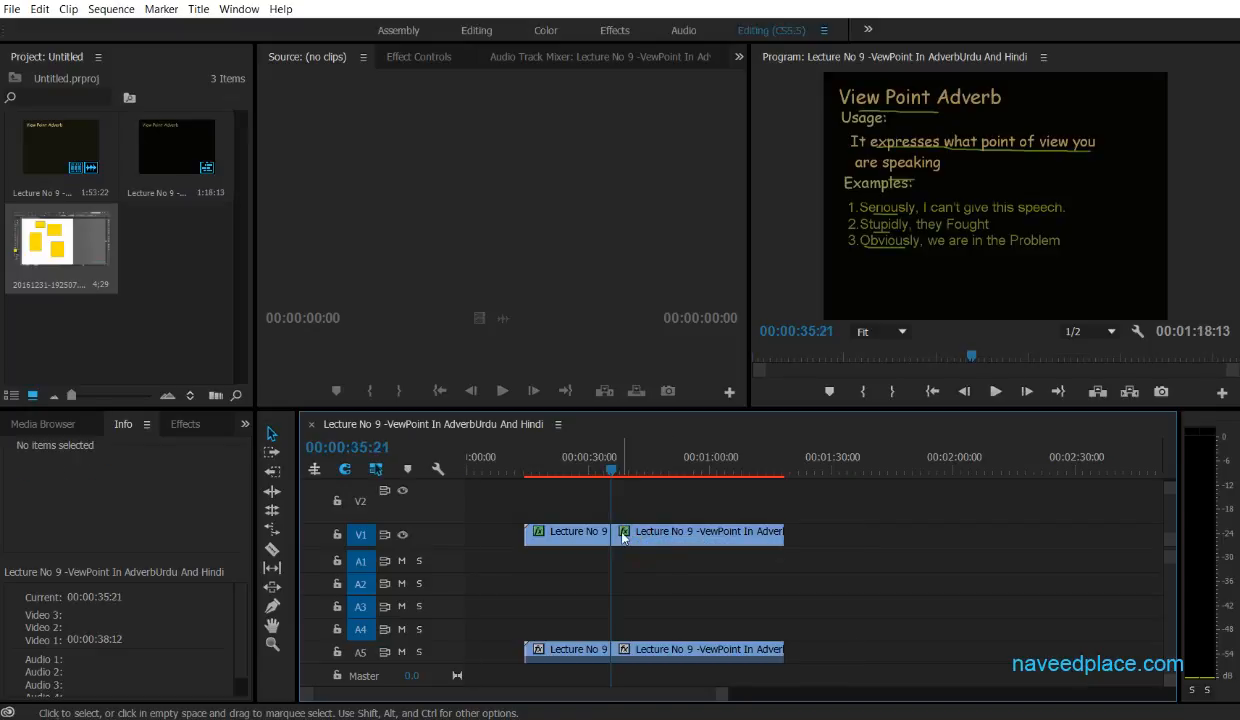
Undo the ripple delete and the trim of the first lecture part, briefly playing the gap in between.
drag(622, 537, 694, 537)
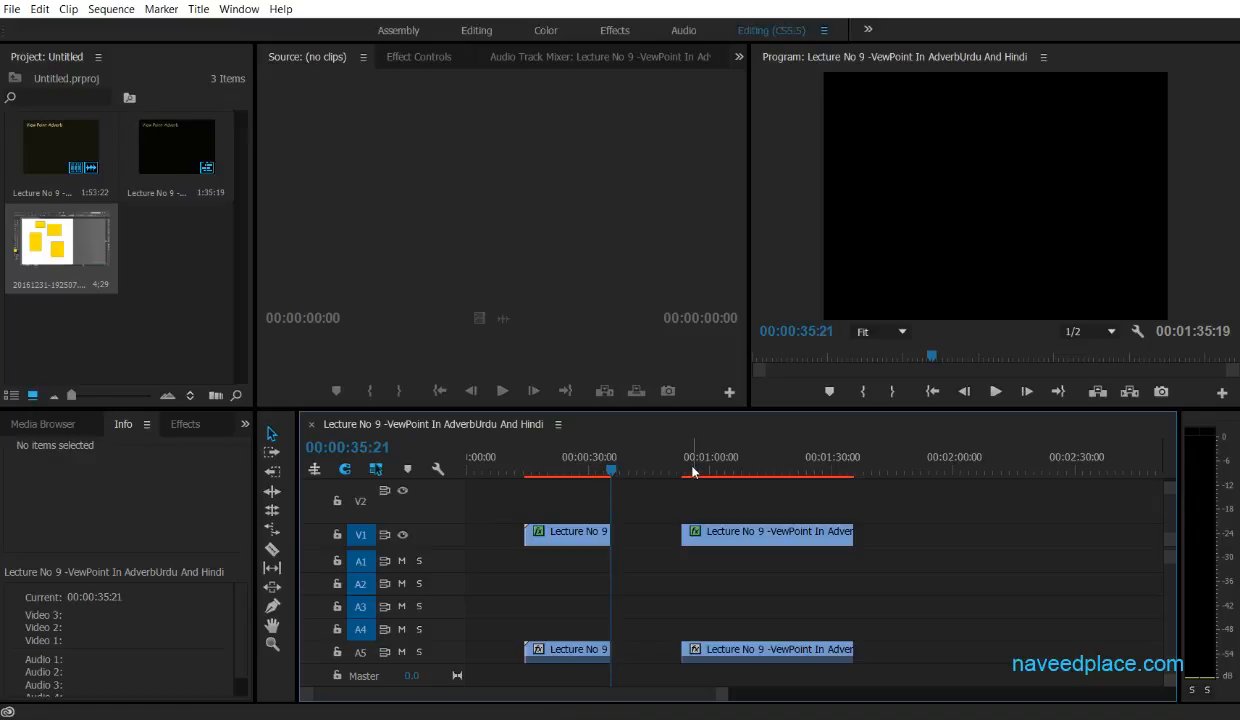
key(space)
key(space)
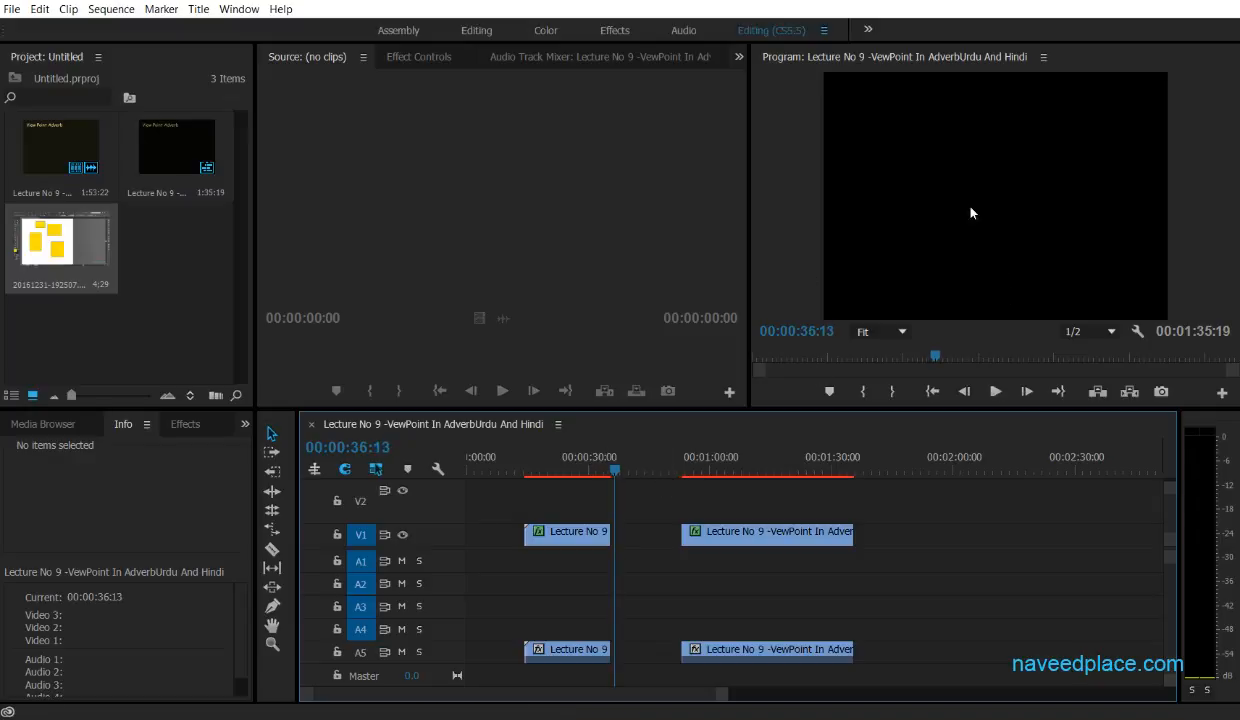
key(ctrl+z)
key(ctrl+z)
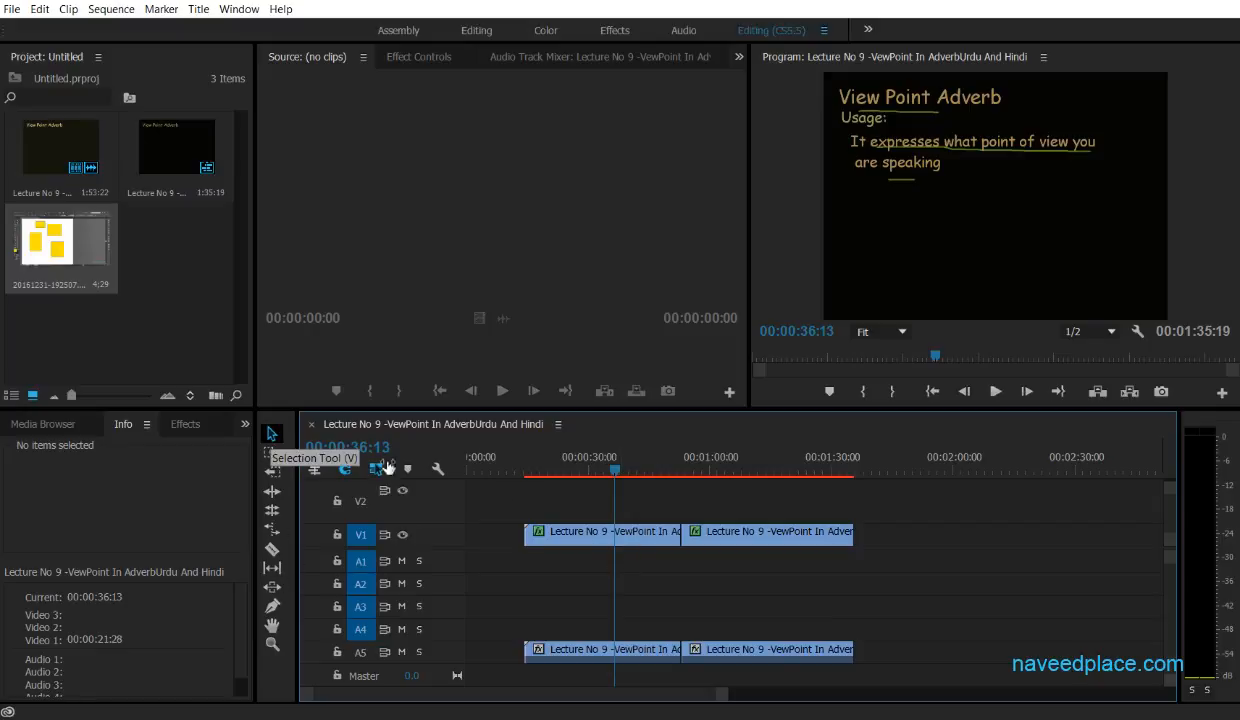
Try trimming the end of the first lecture part back to 00:00:39:01, and undo the trim.
drag(678, 531, 680, 531)
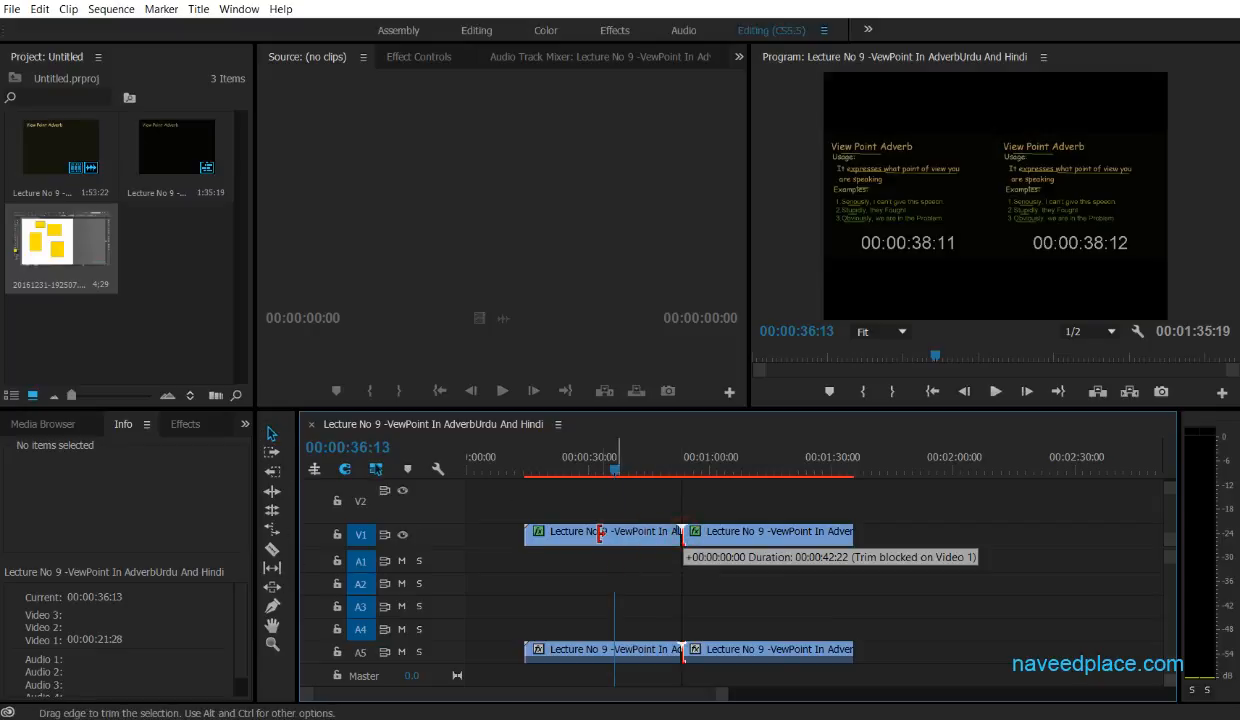
click(640, 533)
drag(600, 533, 625, 532)
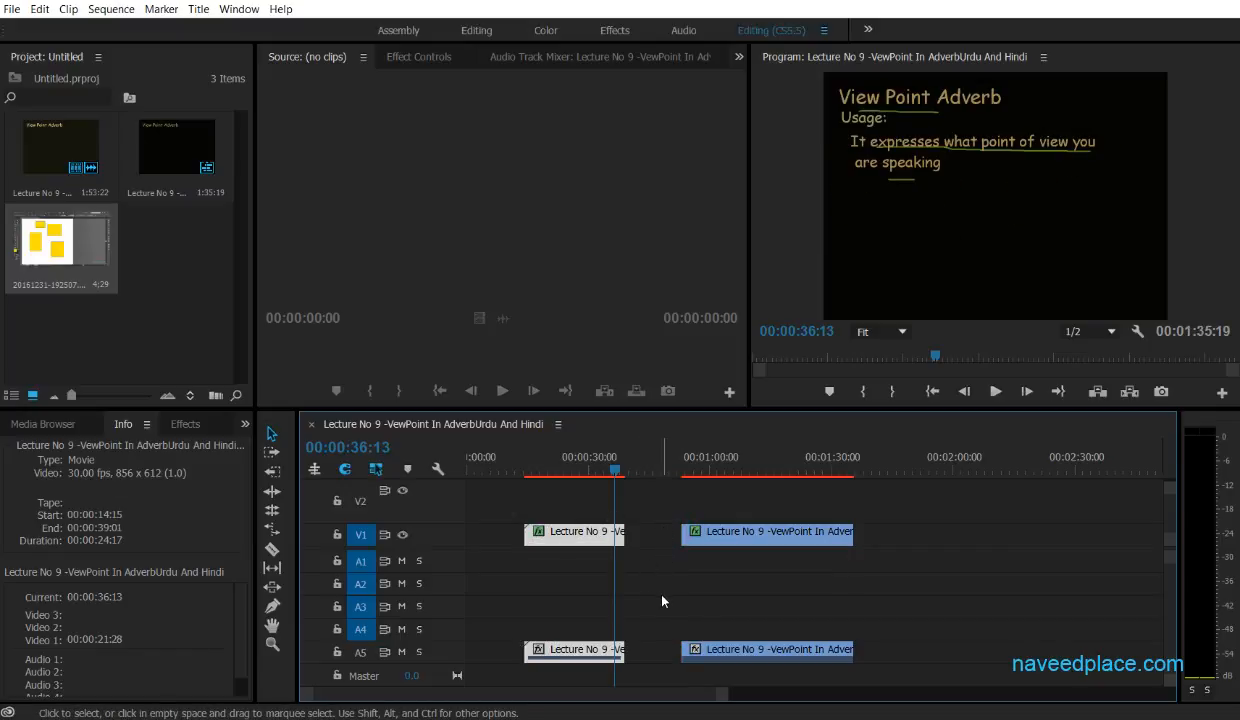
key(ctrl+z)
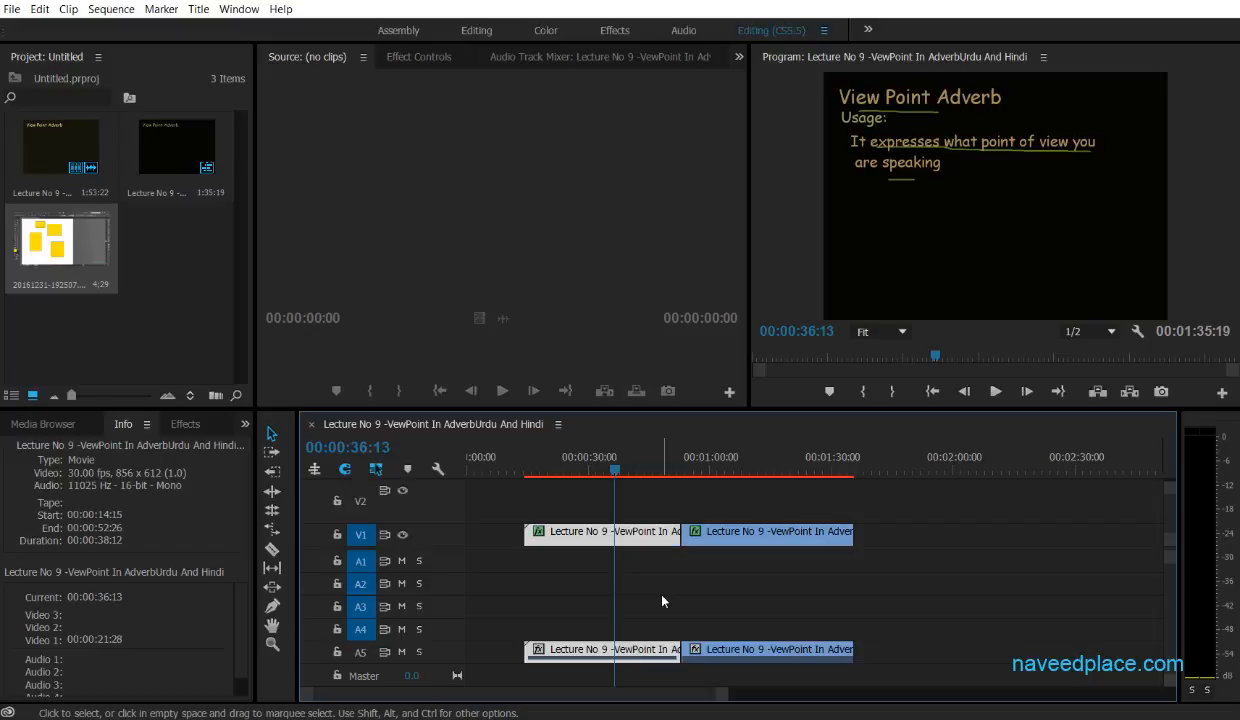
Try trimming the first lecture part's end to 00:00:36:12 with the Ripple Edit Tool, and undo that trim and the clip split.
click(273, 493)
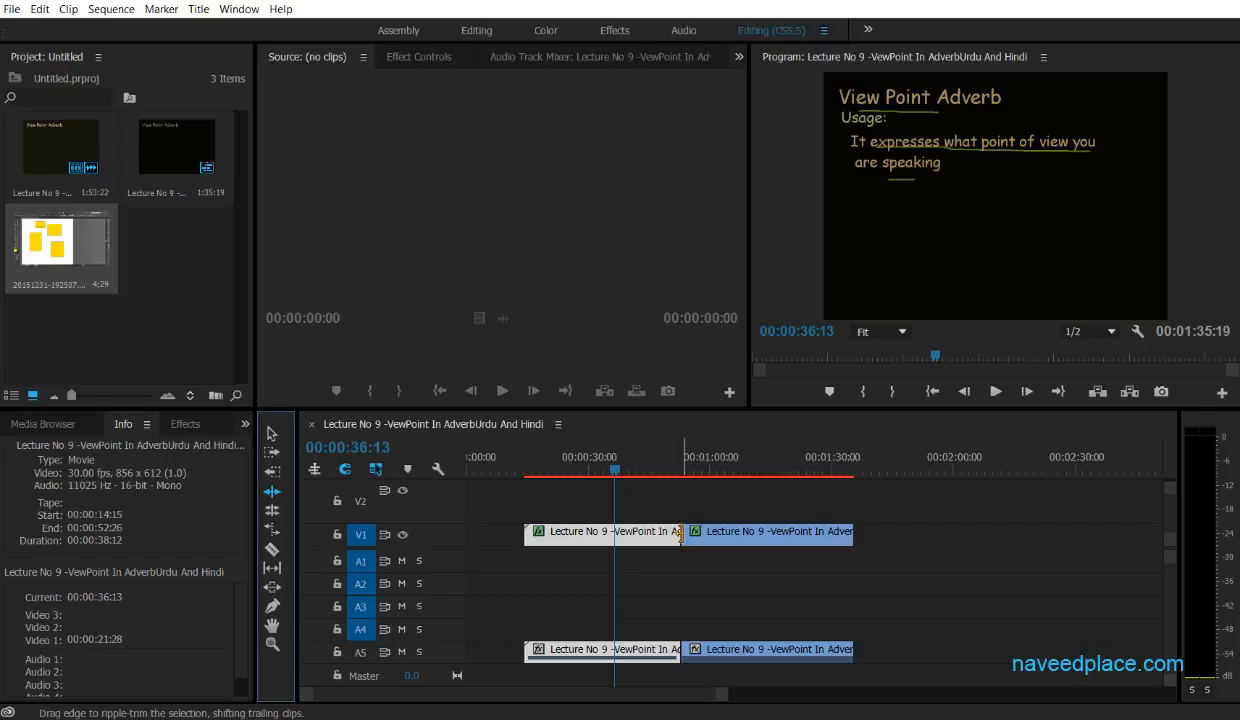
drag(680, 531, 614, 531)
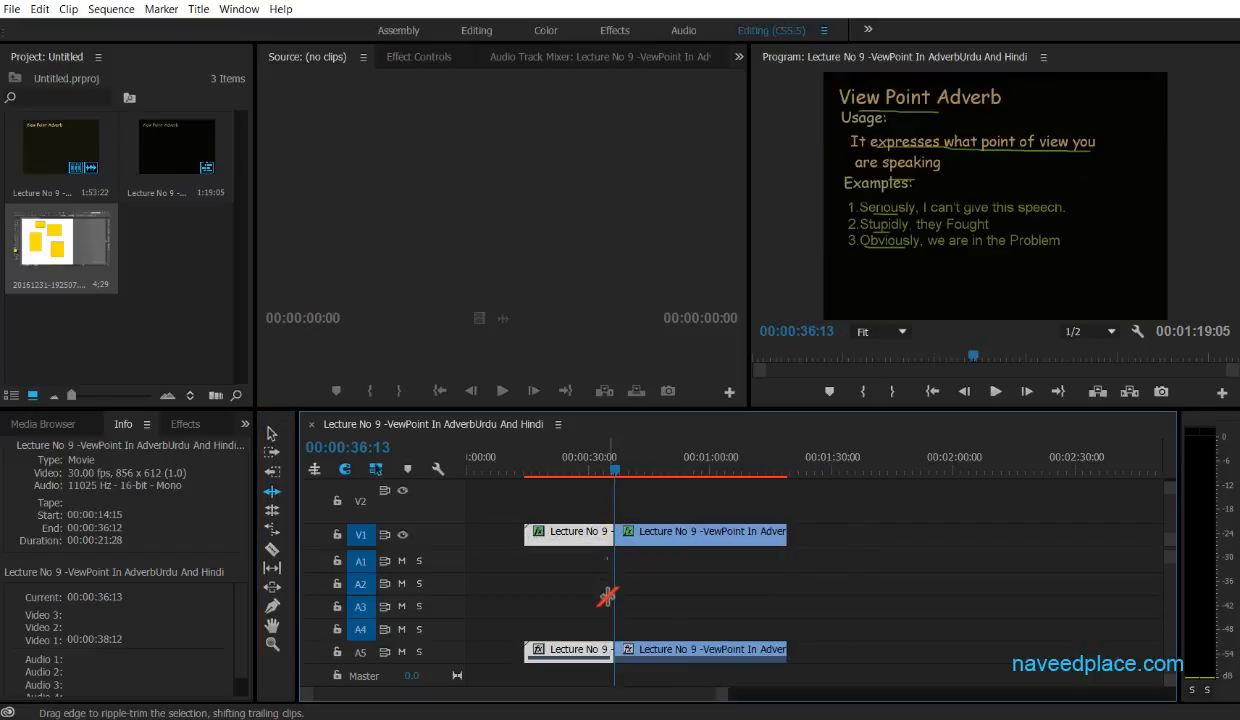
drag(614, 469, 557, 474)
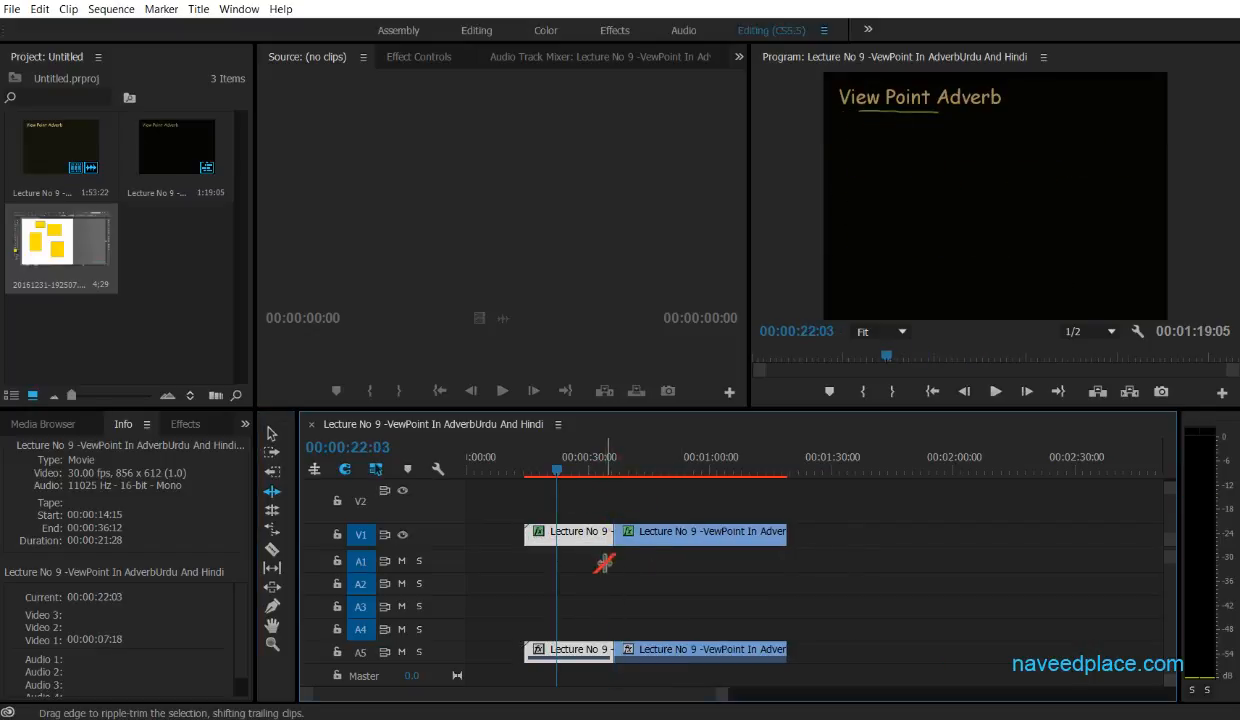
key(ctrl+z)
key(ctrl+z)
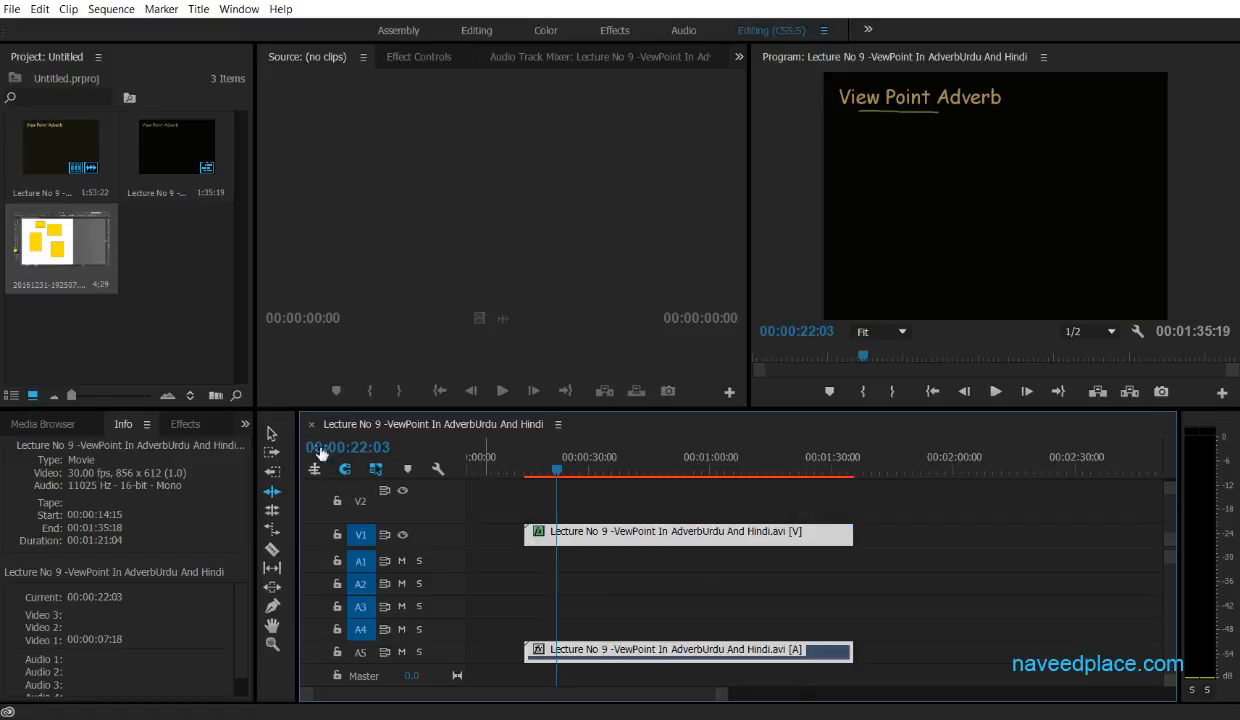
key(ctrl)
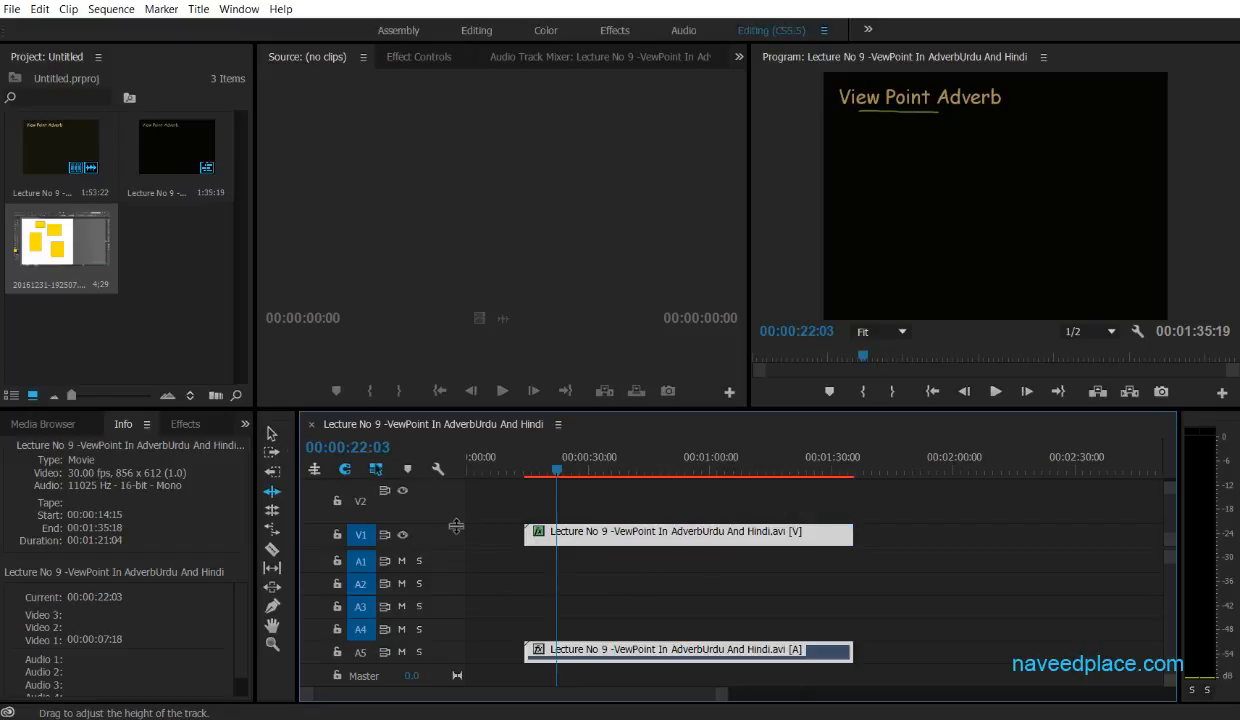
Deselect the lecture clip and split it with its linked audio at about 00:00:48 with the Razor Tool.
click(272, 549)
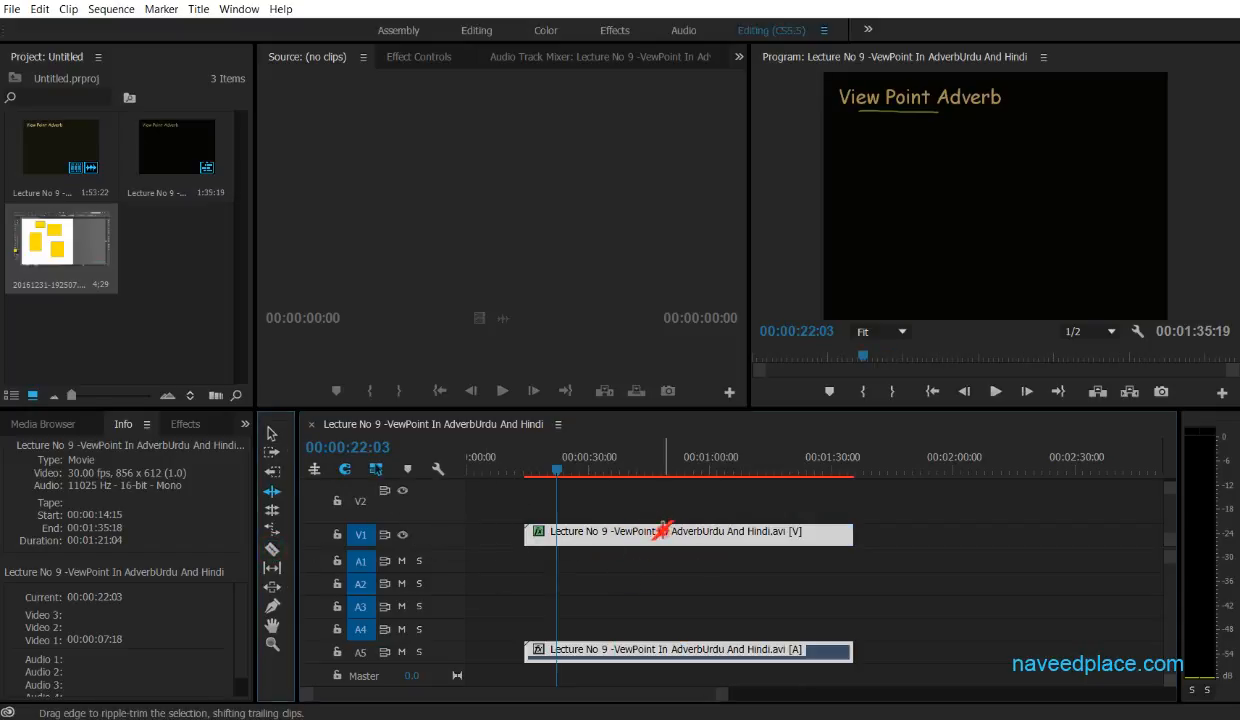
click(273, 432)
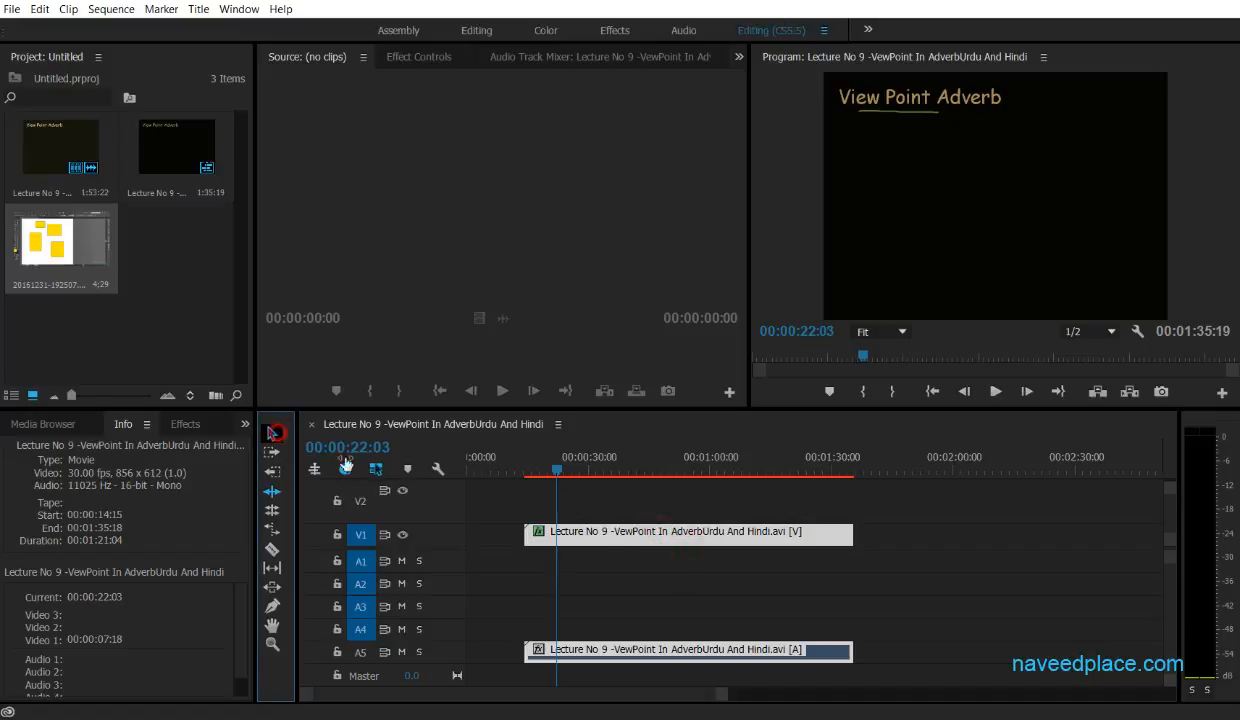
click(652, 532)
click(751, 604)
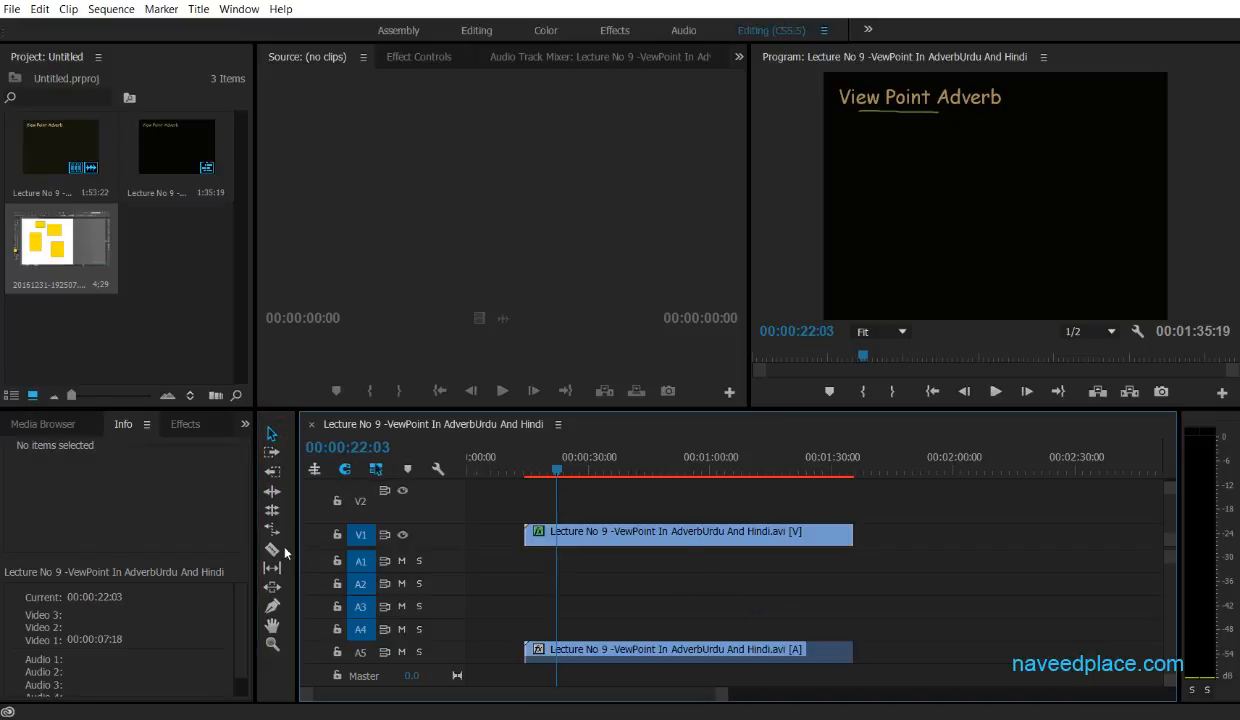
click(272, 549)
click(660, 535)
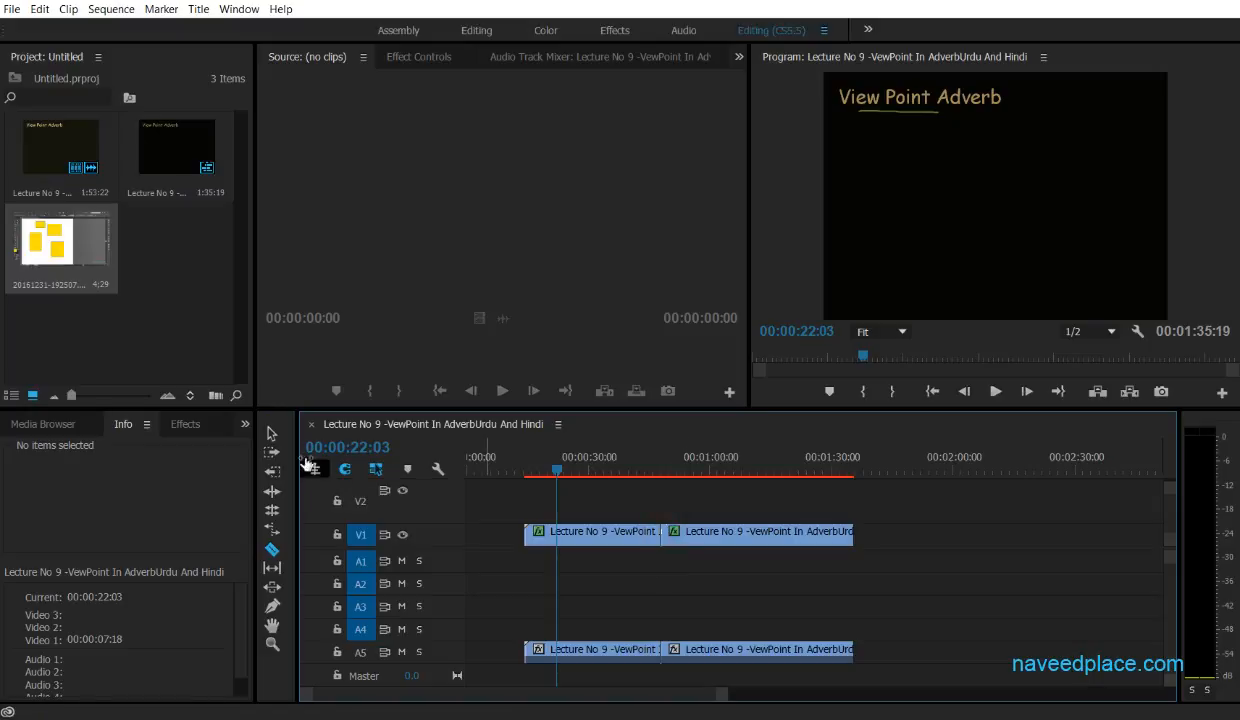
Try trimming the first lecture part's end back to about 00:00:32 with the Selection Tool, and undo the trim.
click(272, 432)
click(655, 531)
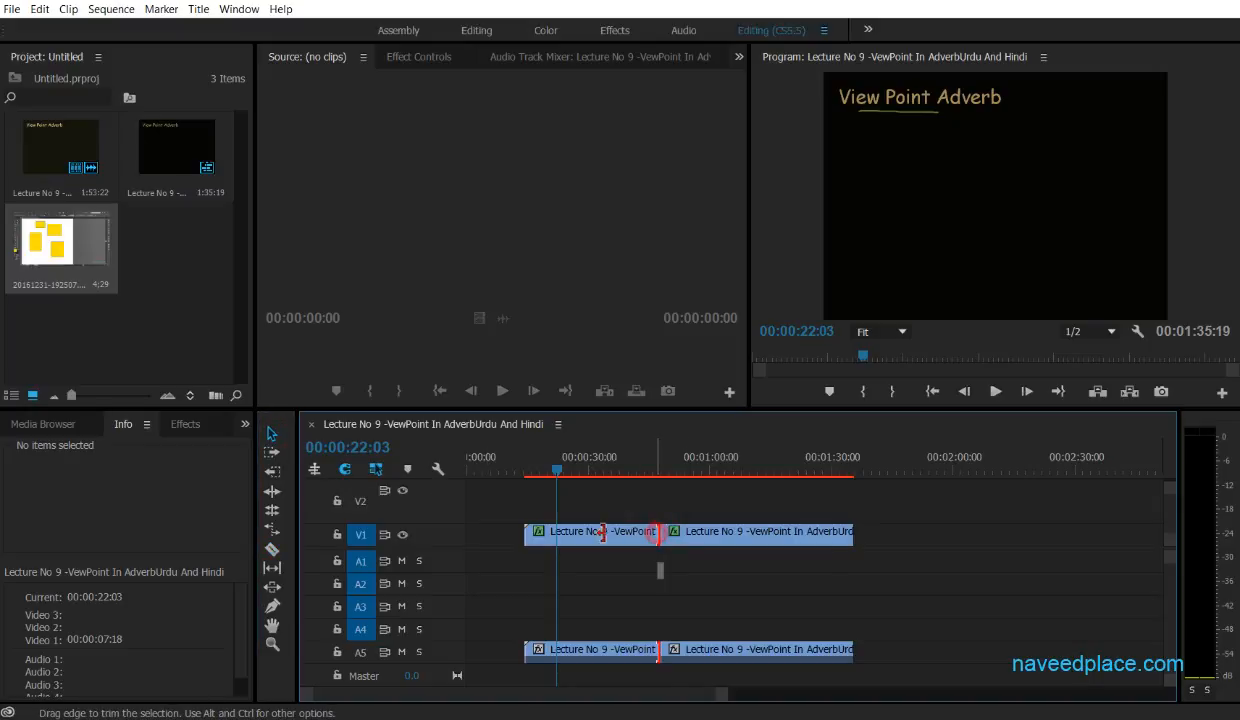
drag(602, 532, 595, 532)
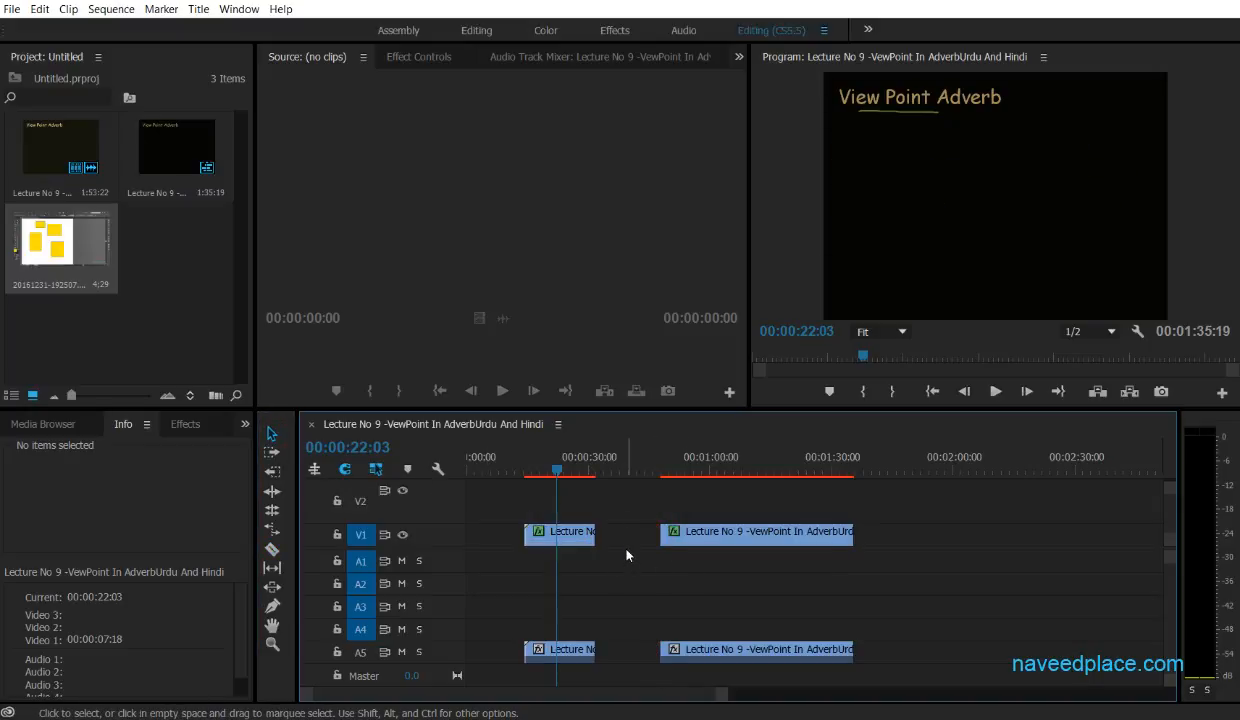
key(ctrl+z)
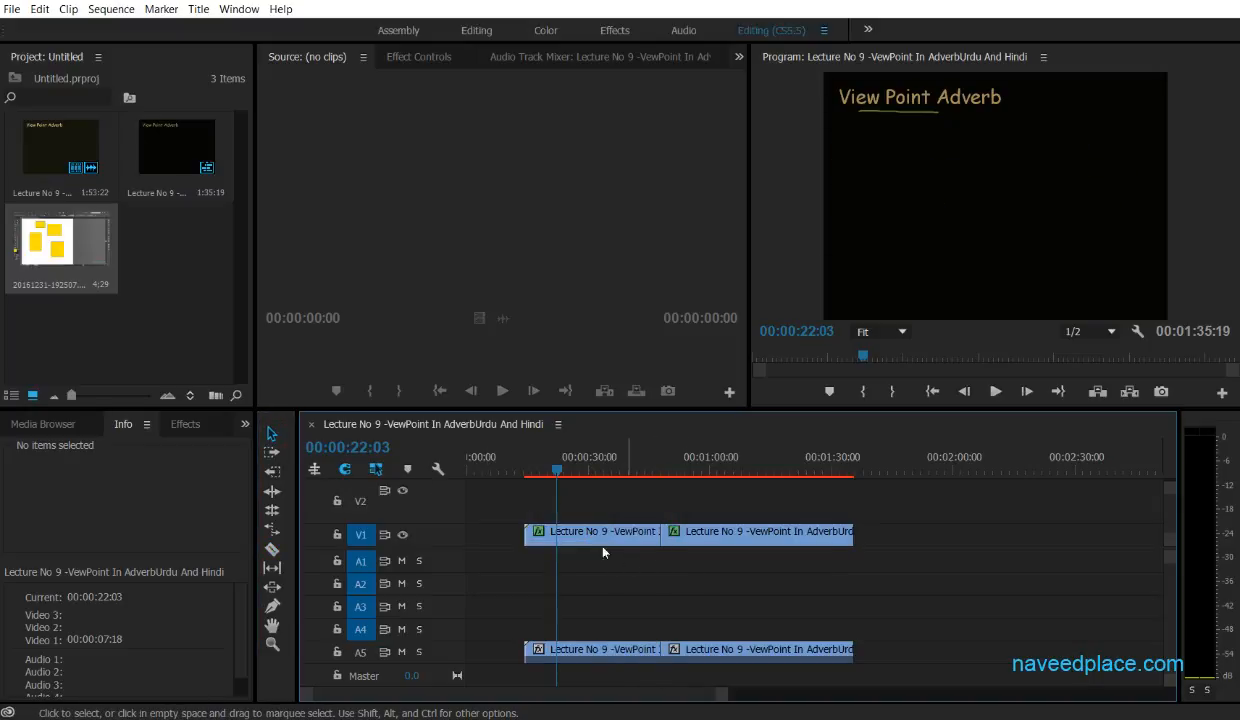
Shorten the first lecture part to end at about 00:00:32 with the Ripple Edit Tool, pulling the second part along.
click(272, 497)
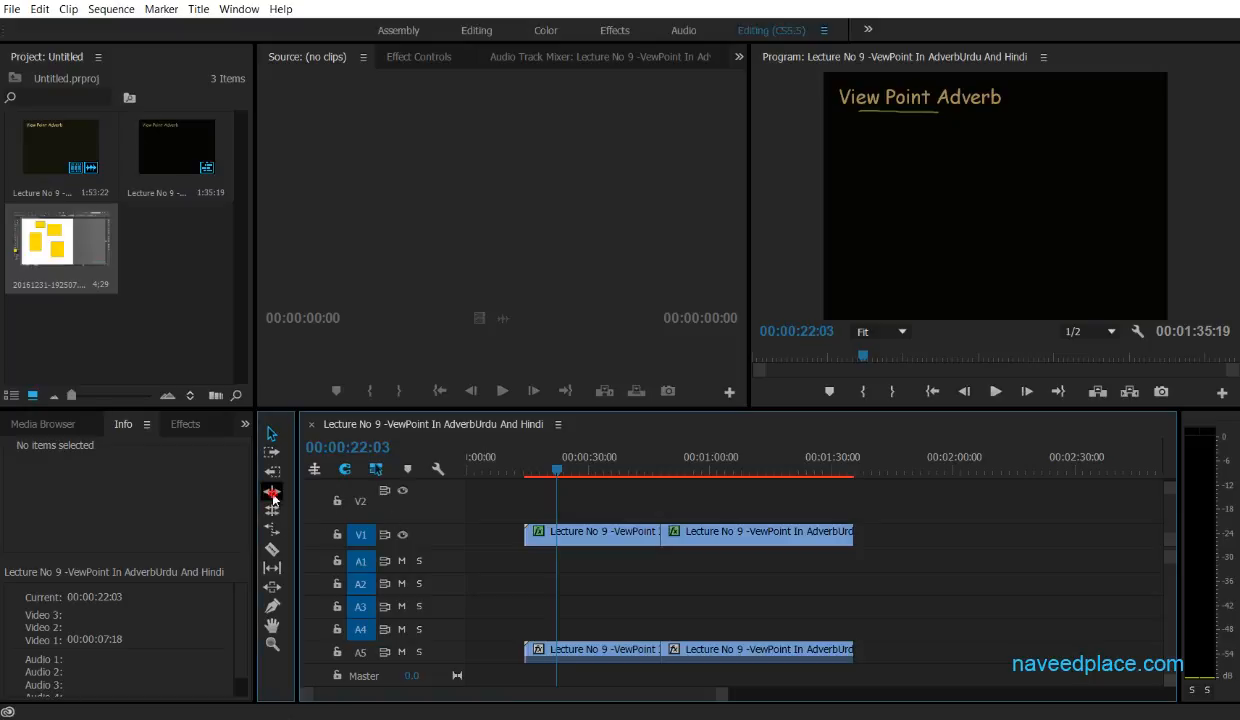
click(658, 533)
drag(605, 533, 592, 533)
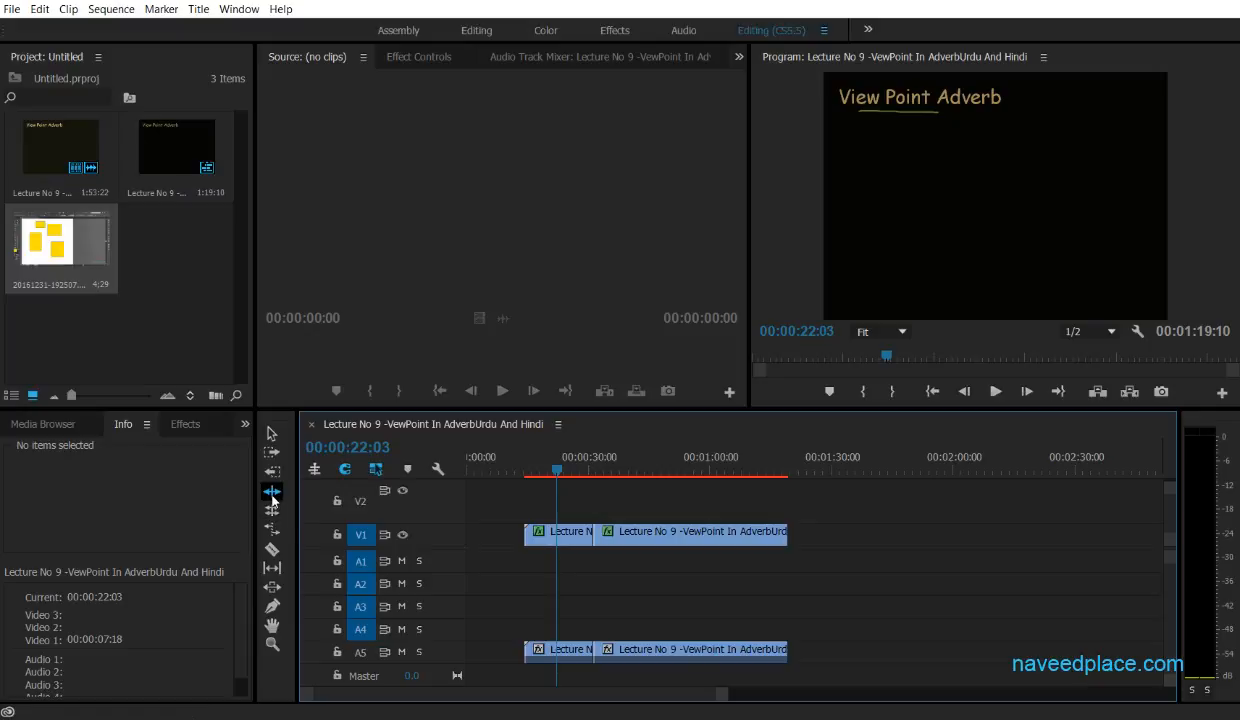
key(ctrl+s)
Move the cut between the two lecture parts to about 00:01:10 and back to about 00:00:33 with the Rolling Edit Tool.
click(273, 516)
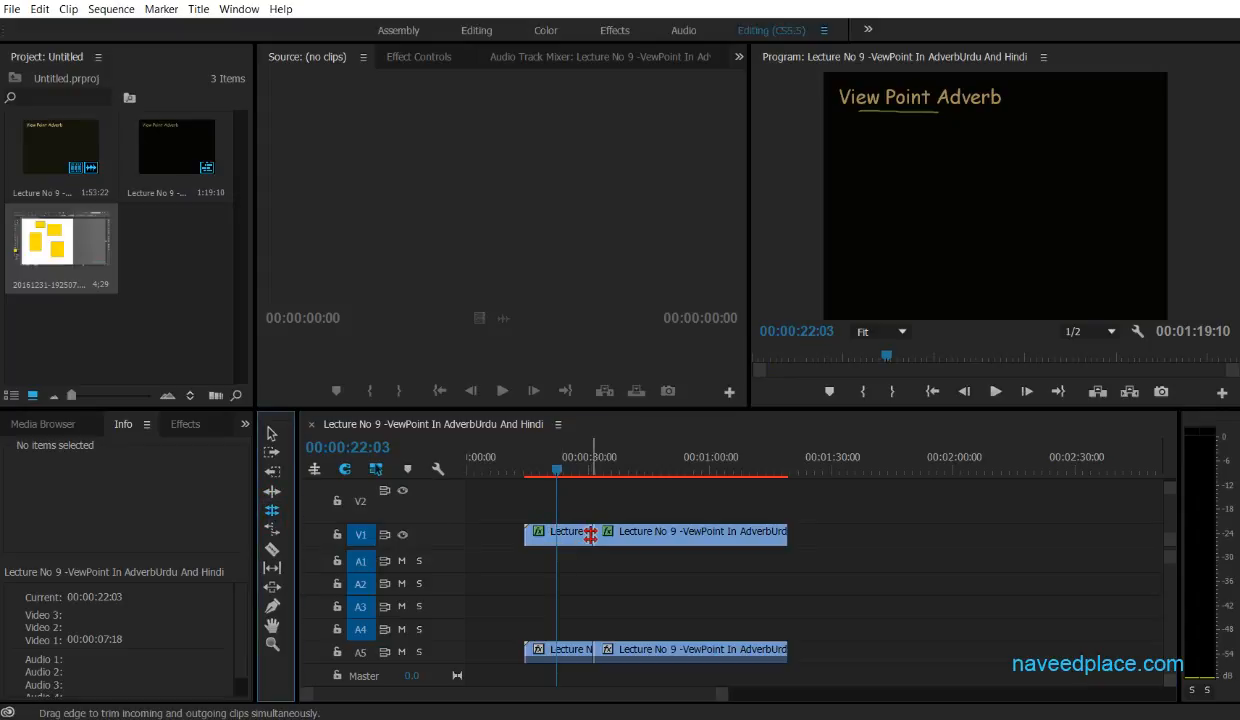
drag(590, 536, 749, 536)
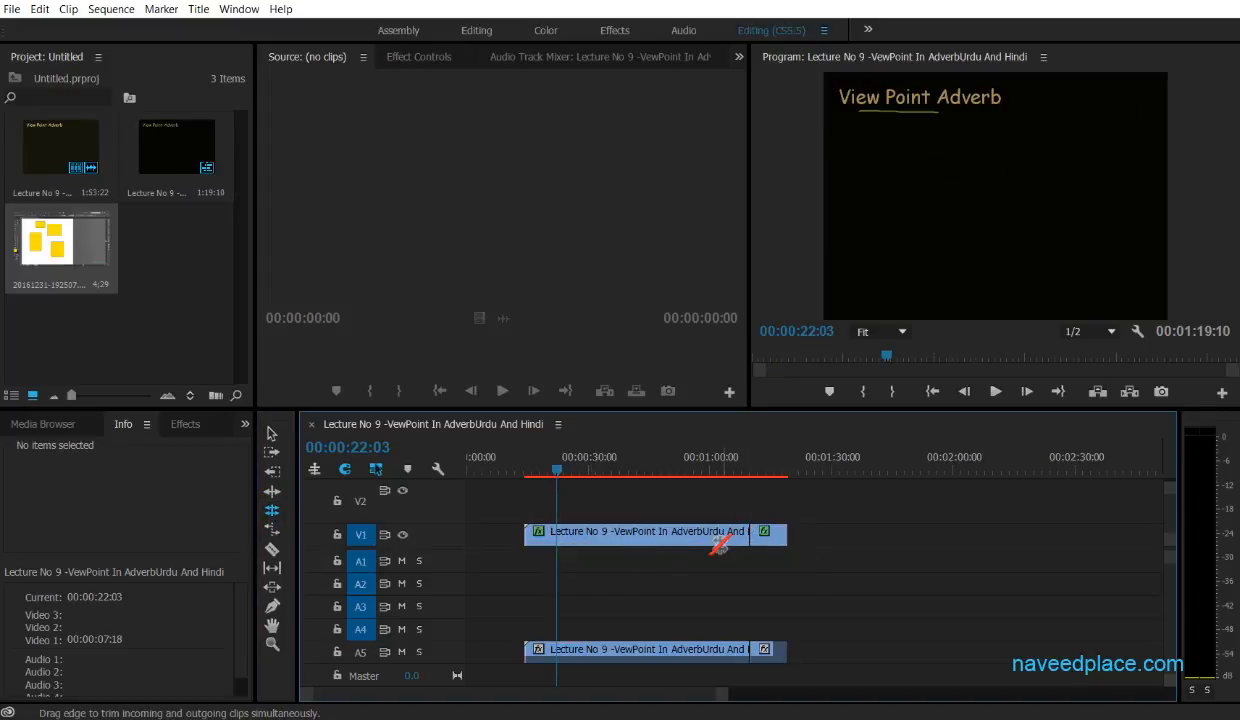
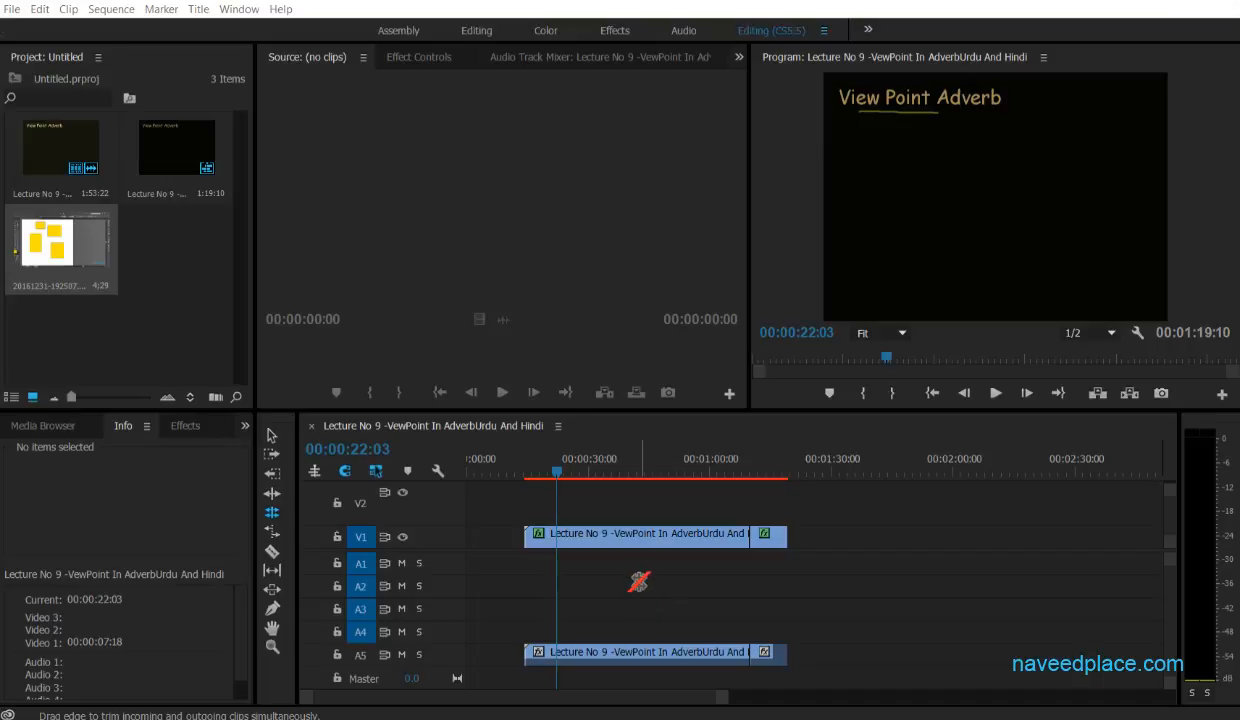
click(273, 513)
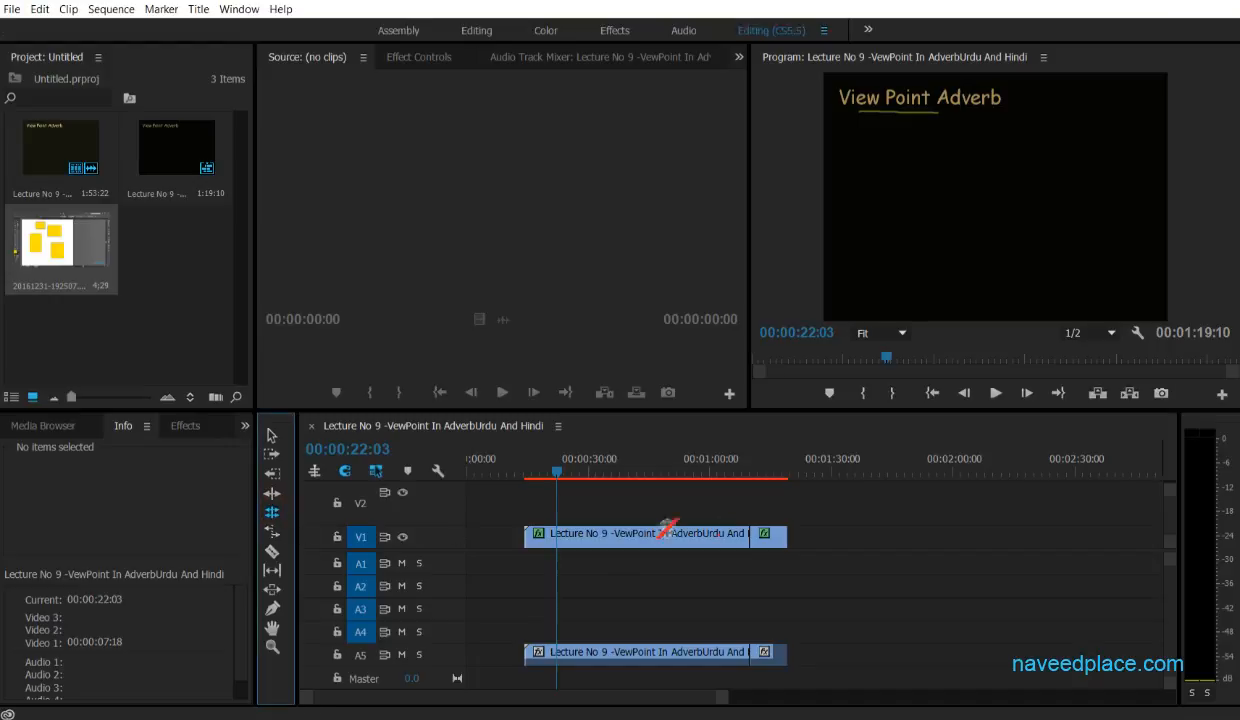
drag(751, 542, 597, 537)
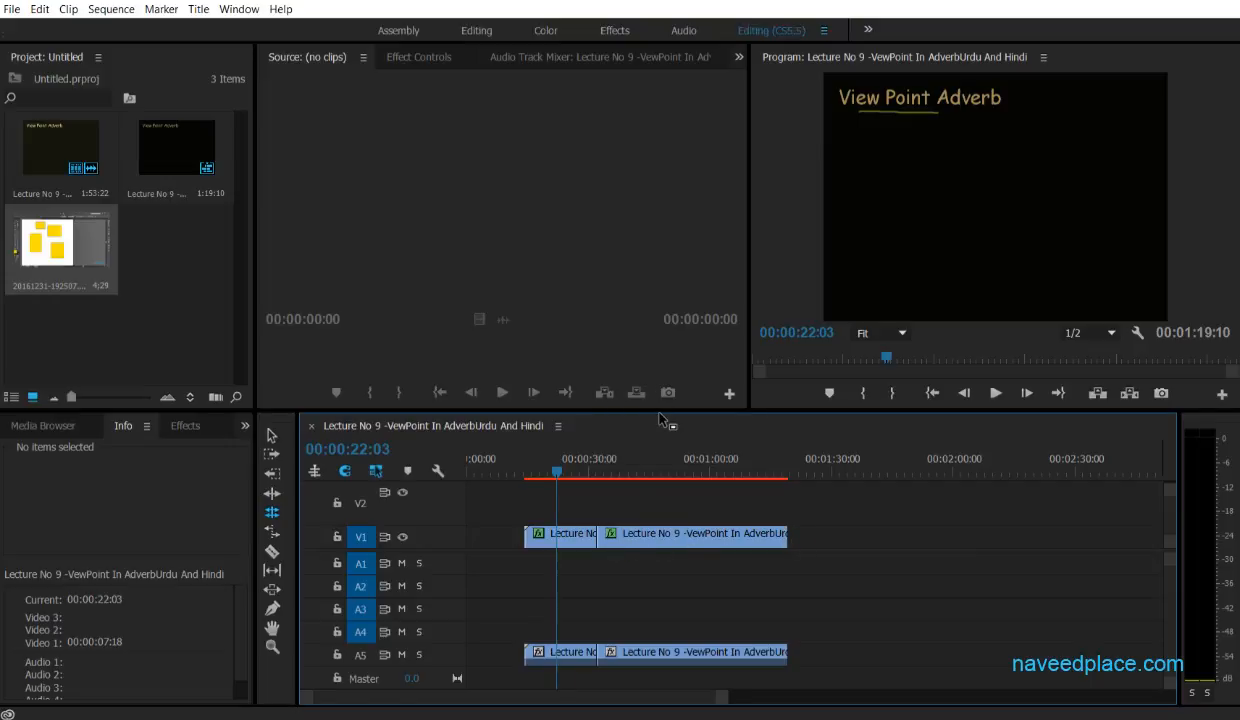
Make the Timeline panel taller, zoom in on the lecture clips with the Zoom Tool, and zoom back out to show the whole sequence.
drag(662, 409, 662, 293)
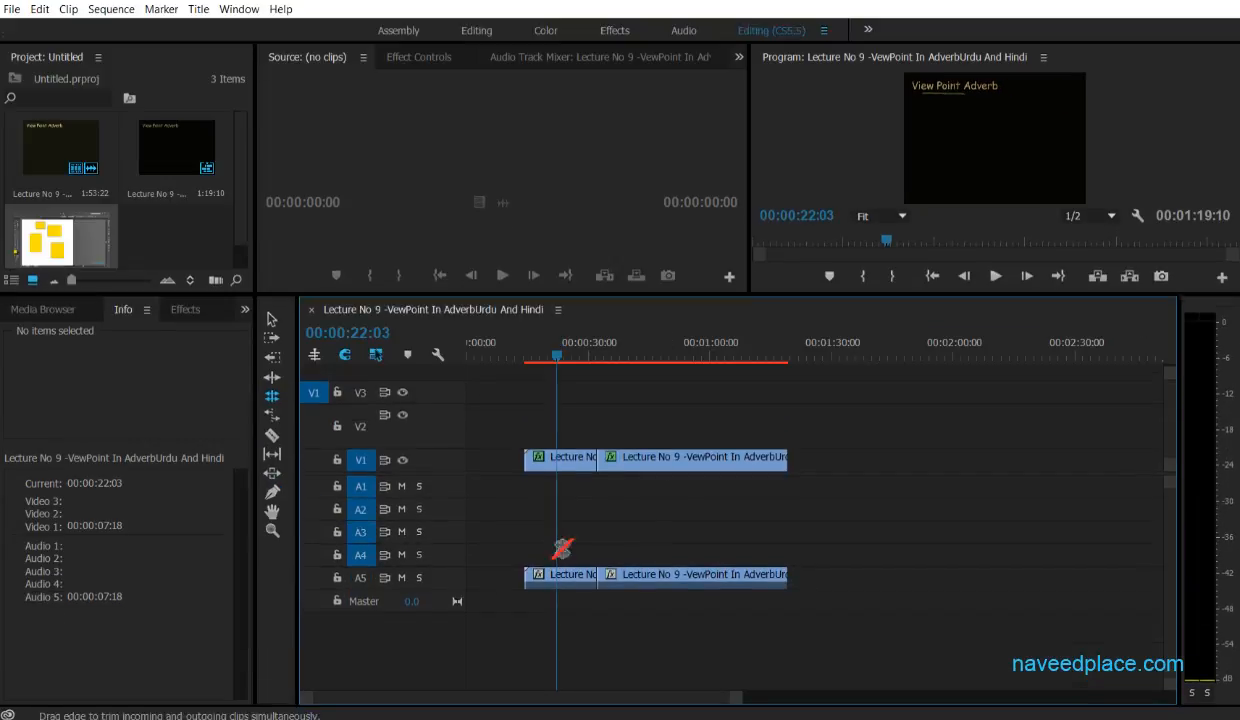
click(273, 530)
click(684, 515)
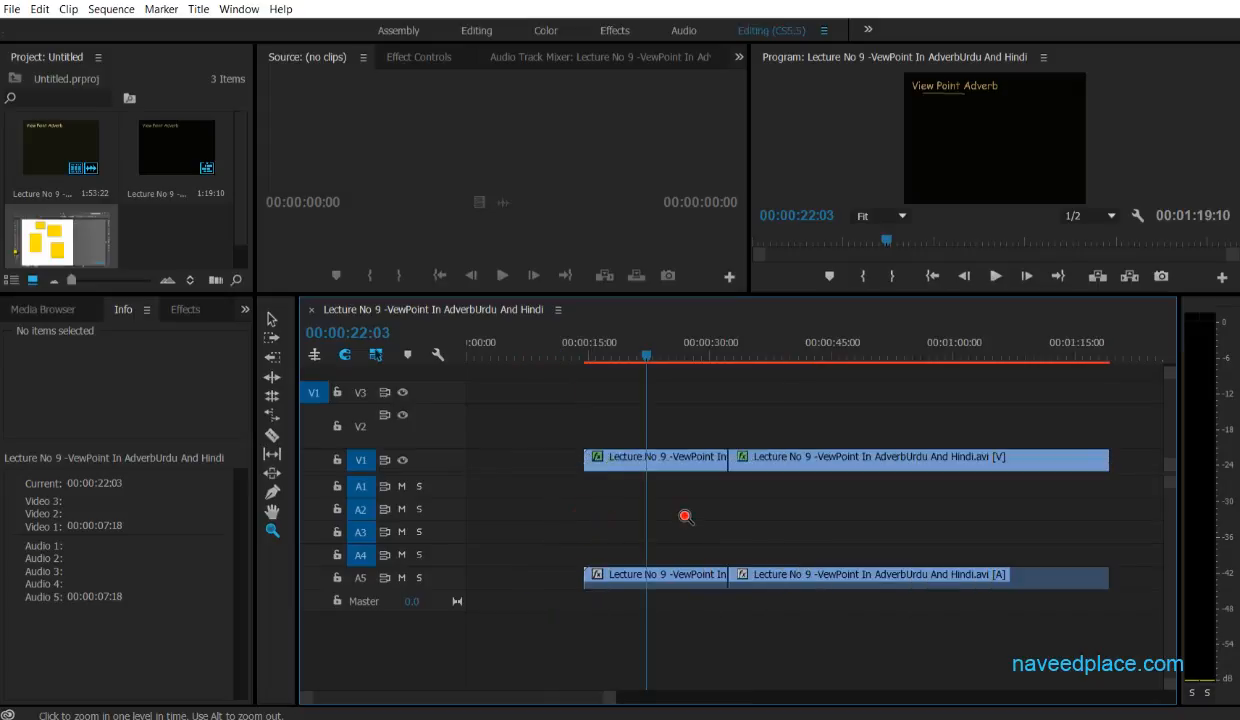
click(700, 578)
key(space)
key(space)
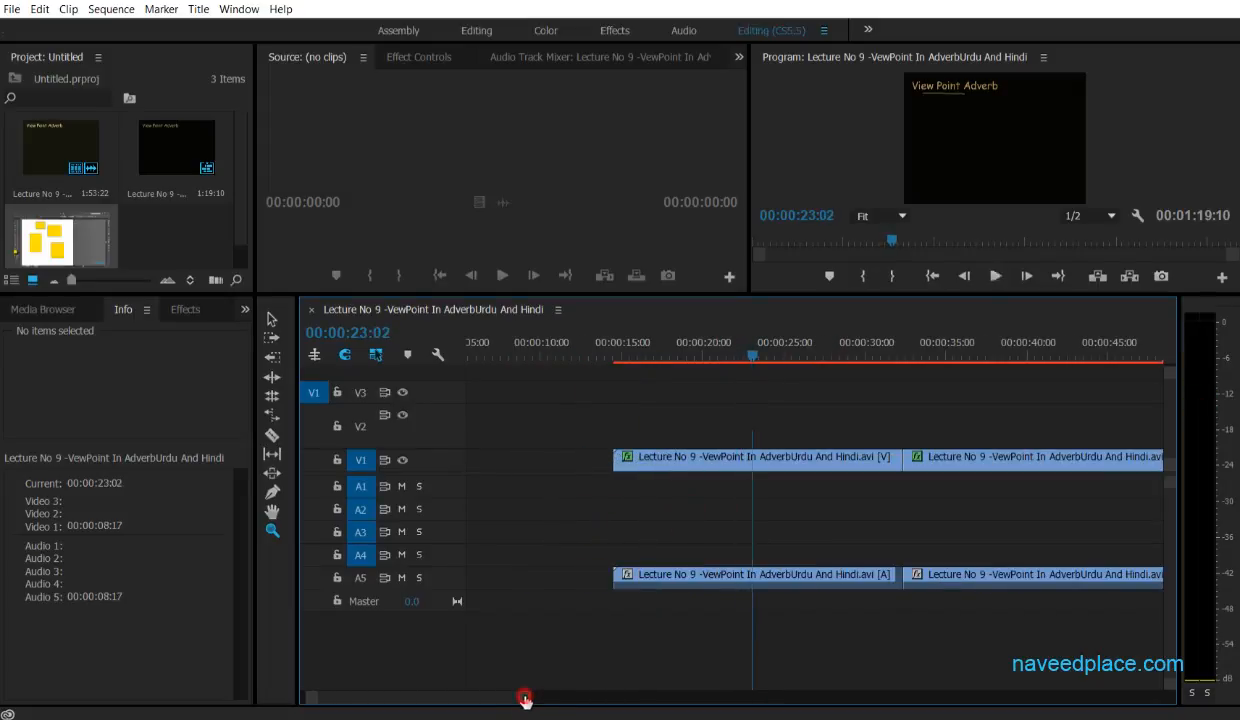
drag(535, 700, 780, 700)
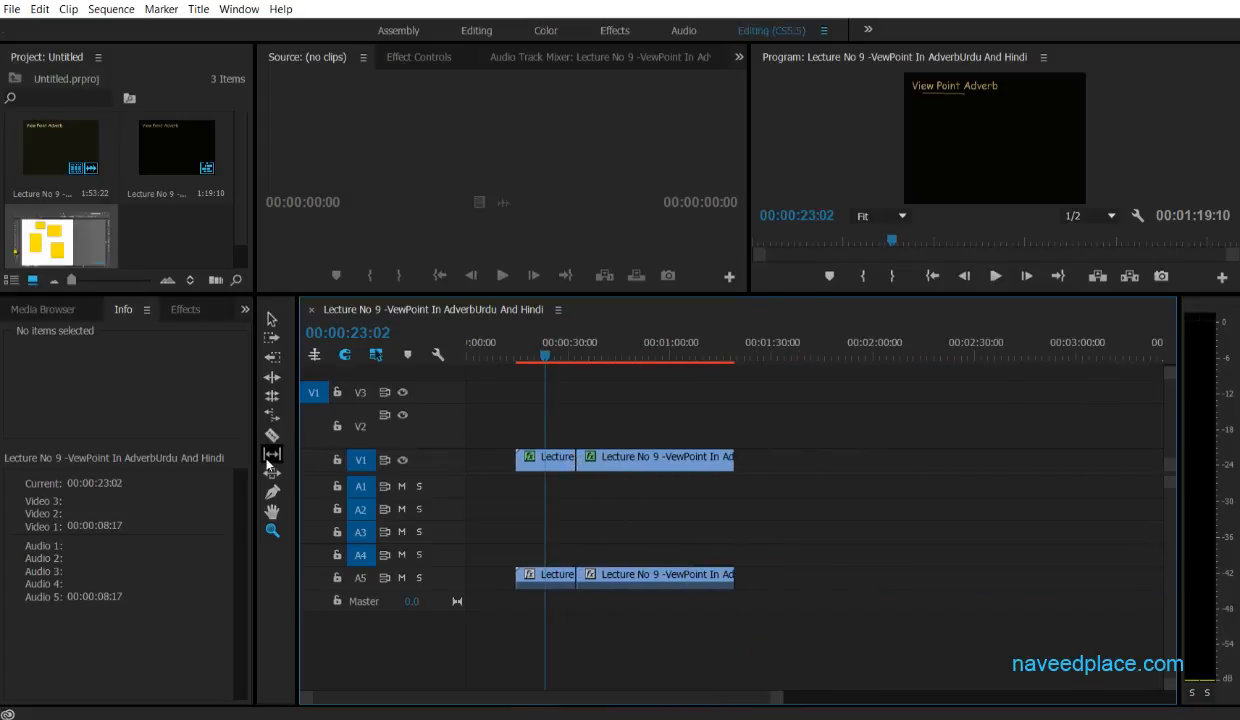
Roll the cut between the two lecture parts to about 00:01:06, back to about 00:00:25, and out to 00:01:07:10, and save the project.
click(271, 396)
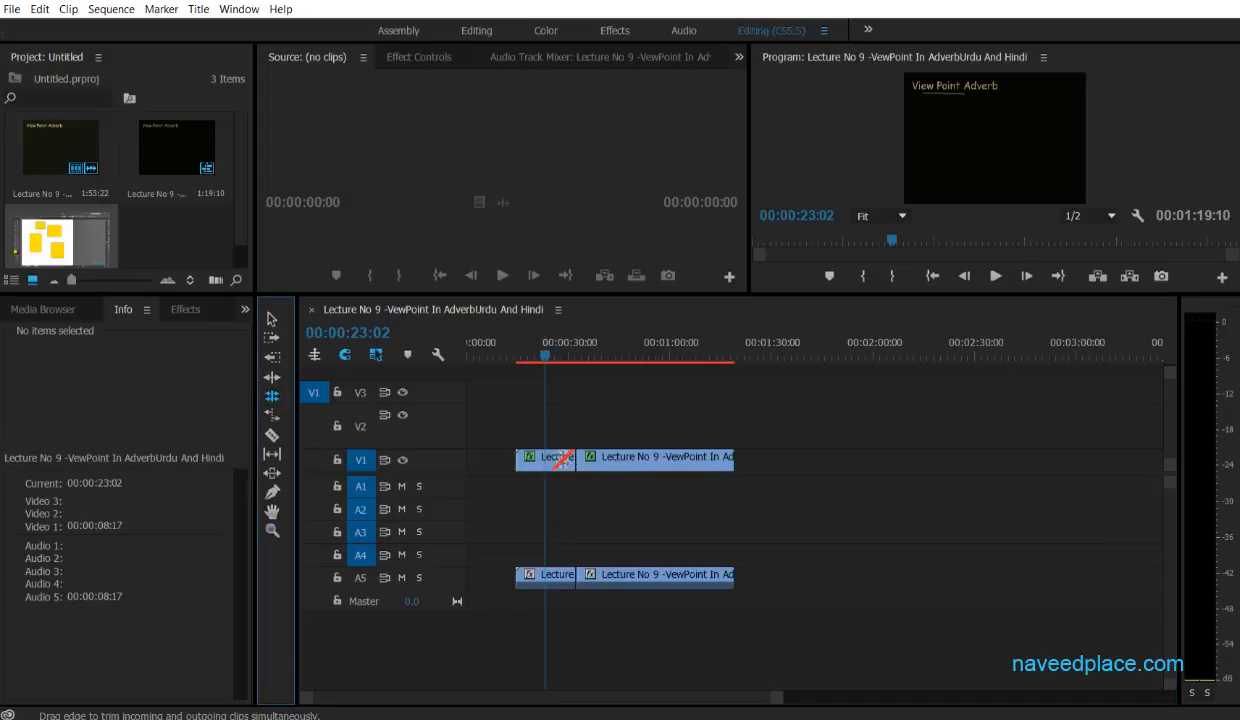
drag(576, 457, 690, 457)
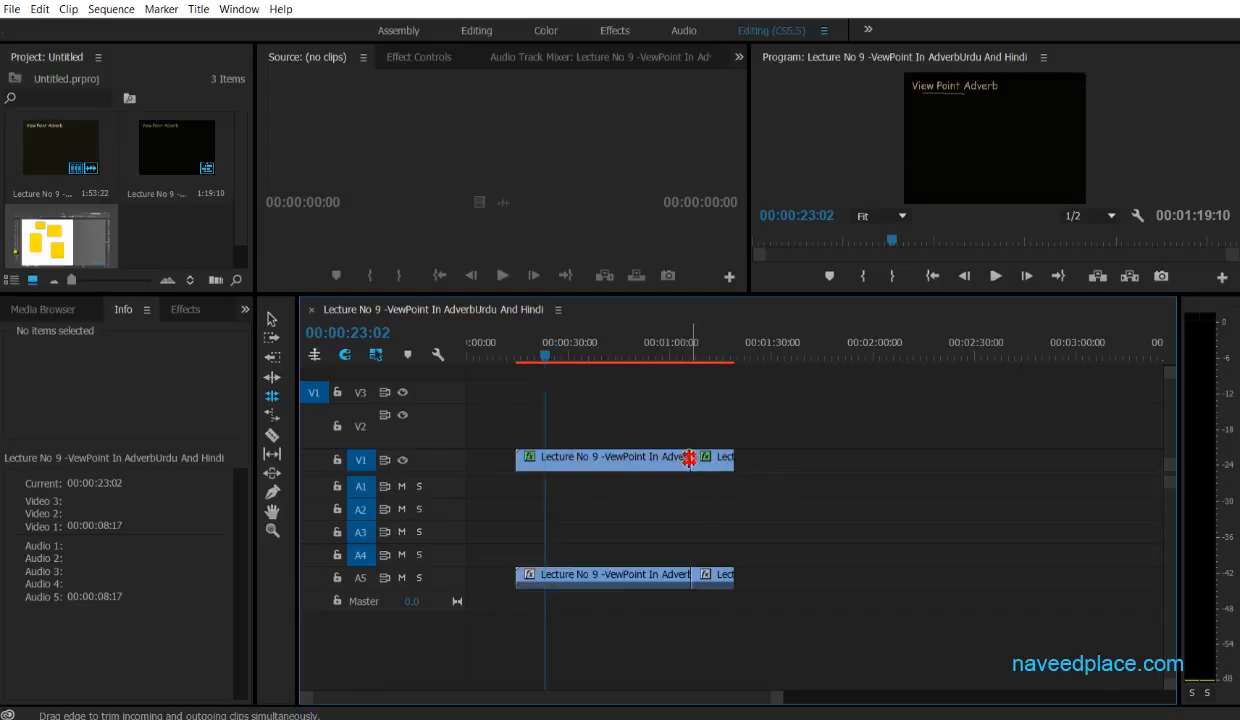
drag(690, 457, 552, 457)
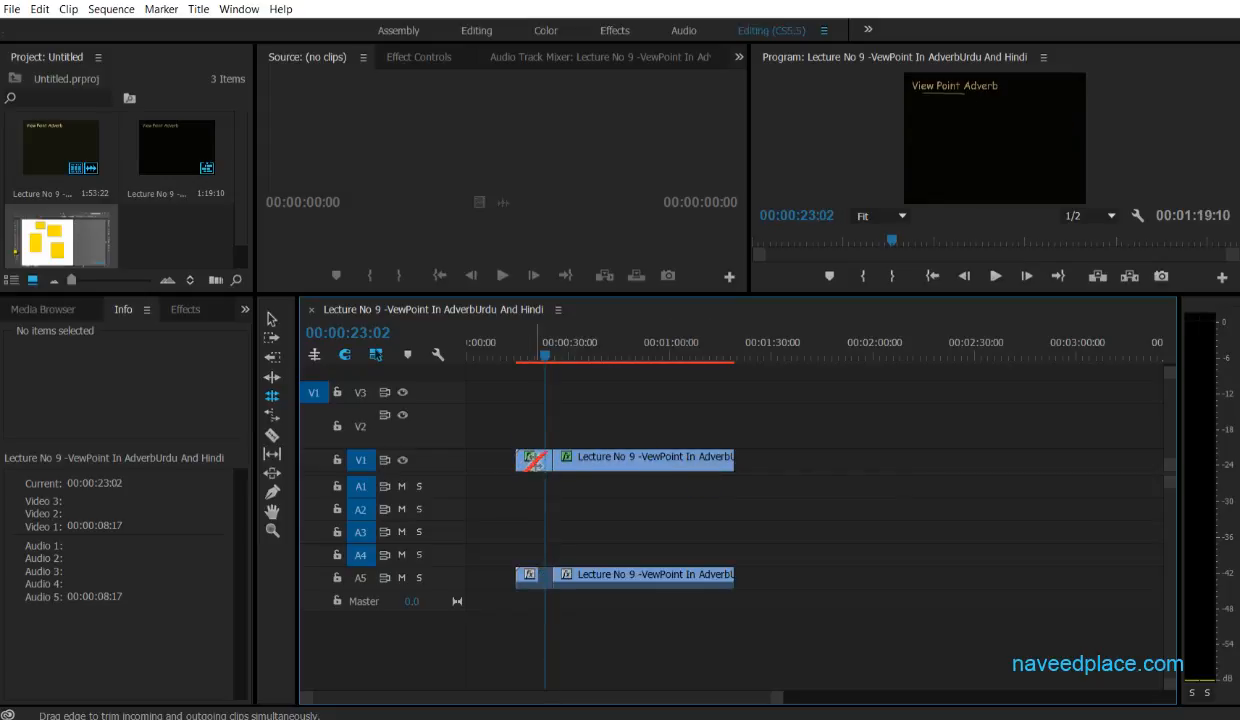
click(553, 458)
drag(553, 458, 693, 457)
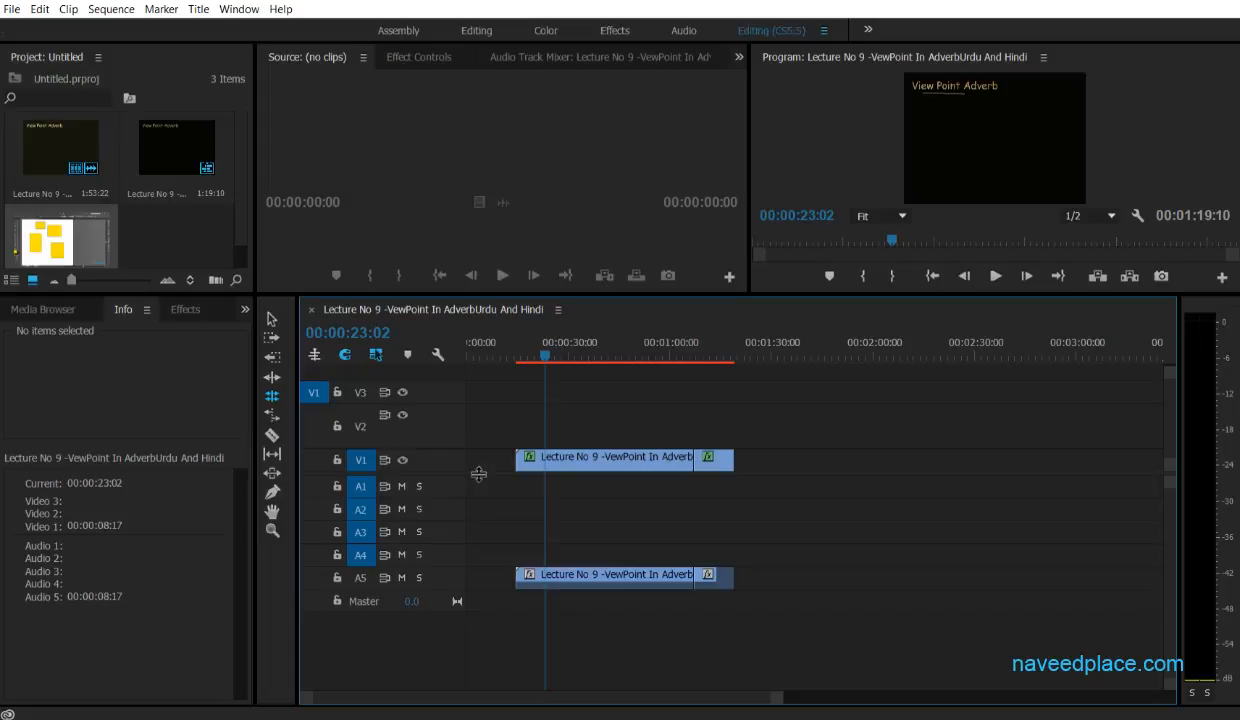
key(ctrl+s)
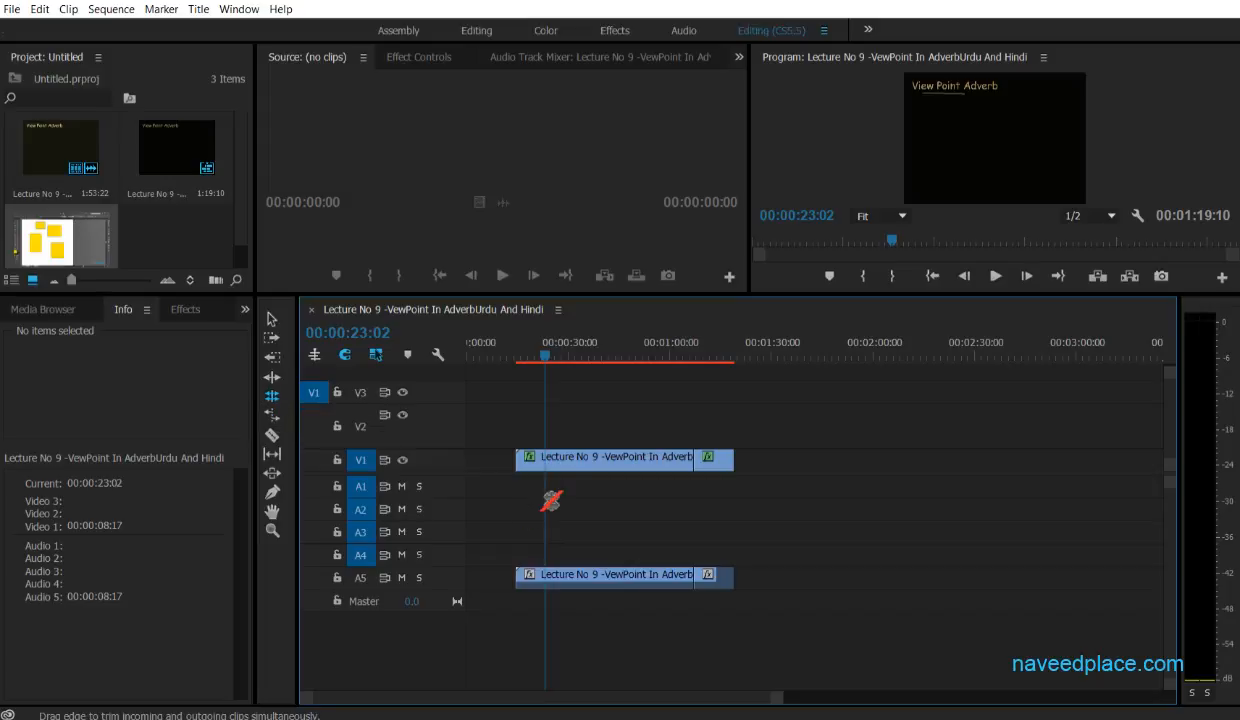
Delete both lecture parts from the sequence and place the full lecture clip at the sequence start on V1 and A4.
click(271, 318)
click(587, 470)
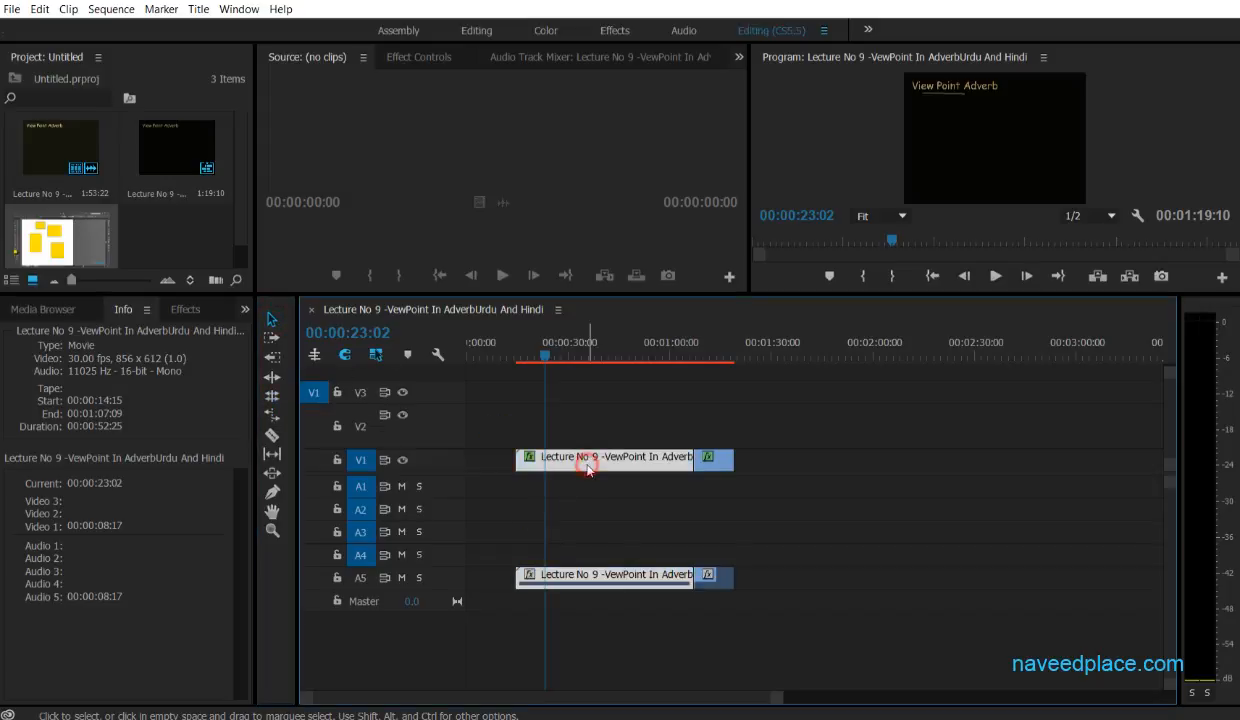
key(Delete)
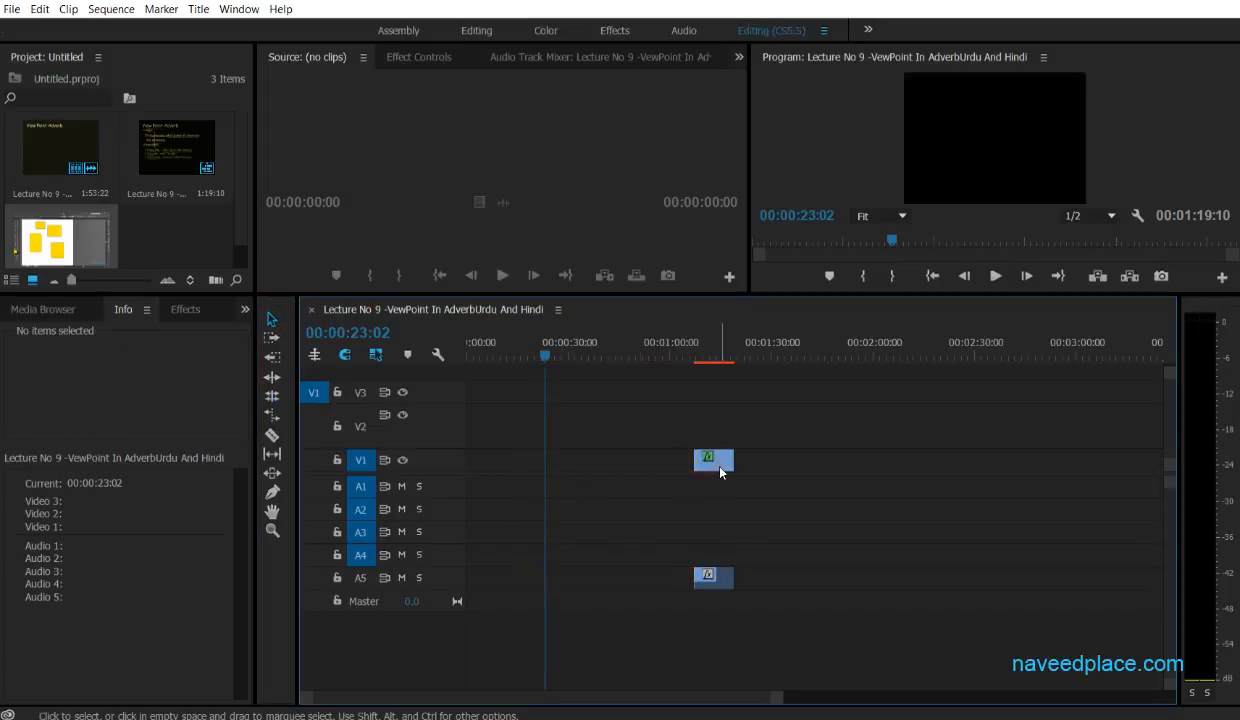
click(284, 318)
click(712, 460)
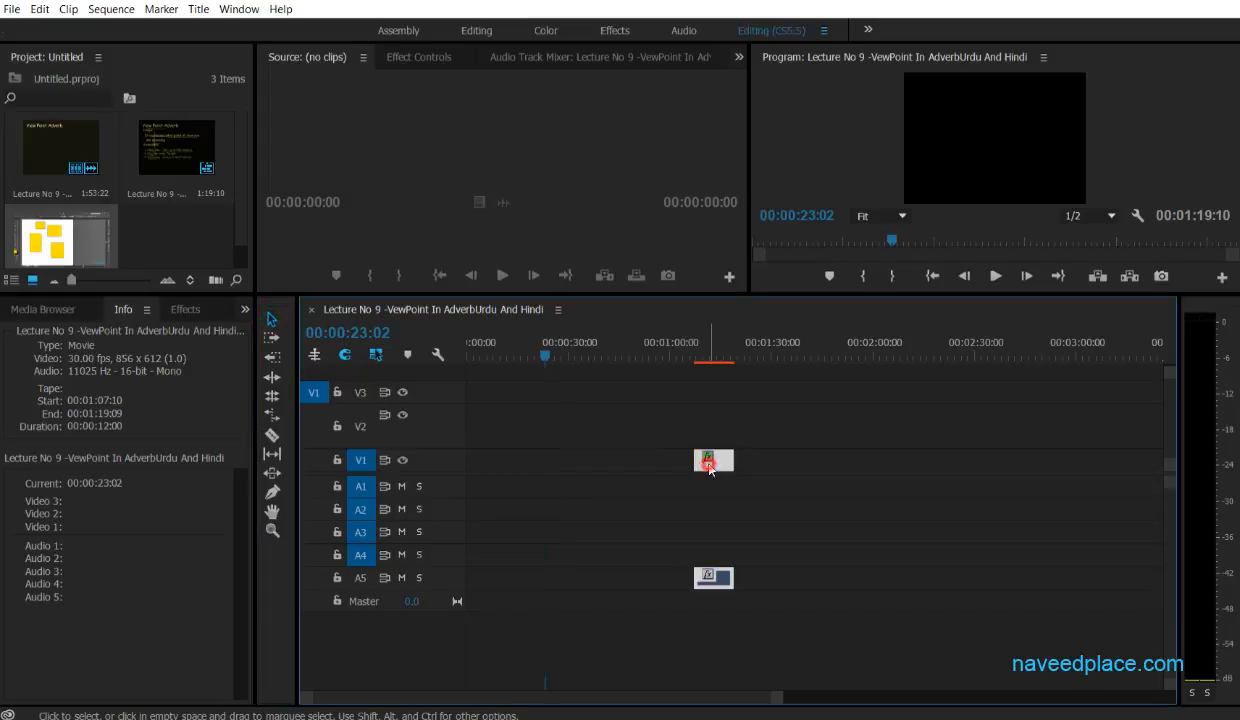
key(Delete)
drag(96, 192, 472, 455)
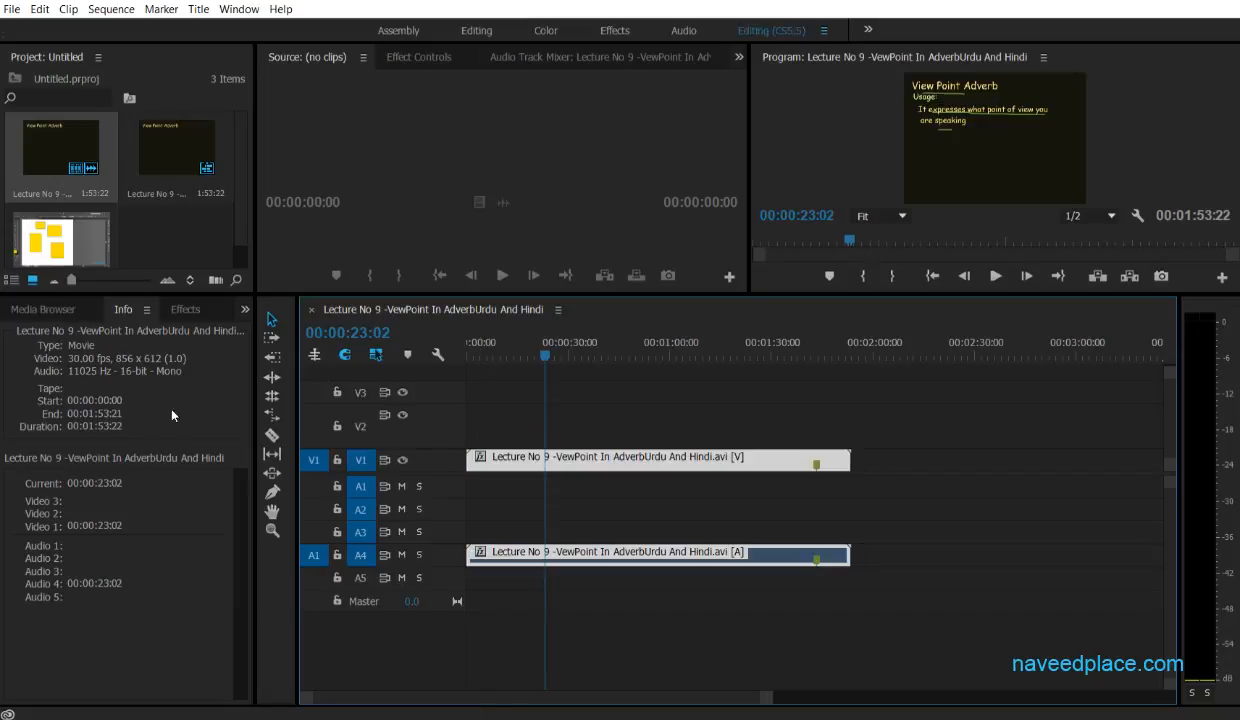
Stretch the lecture clip to a duration of 00:03:13:03 with the Rate Stretch Tool, preview the playback, and undo the stretch.
click(273, 416)
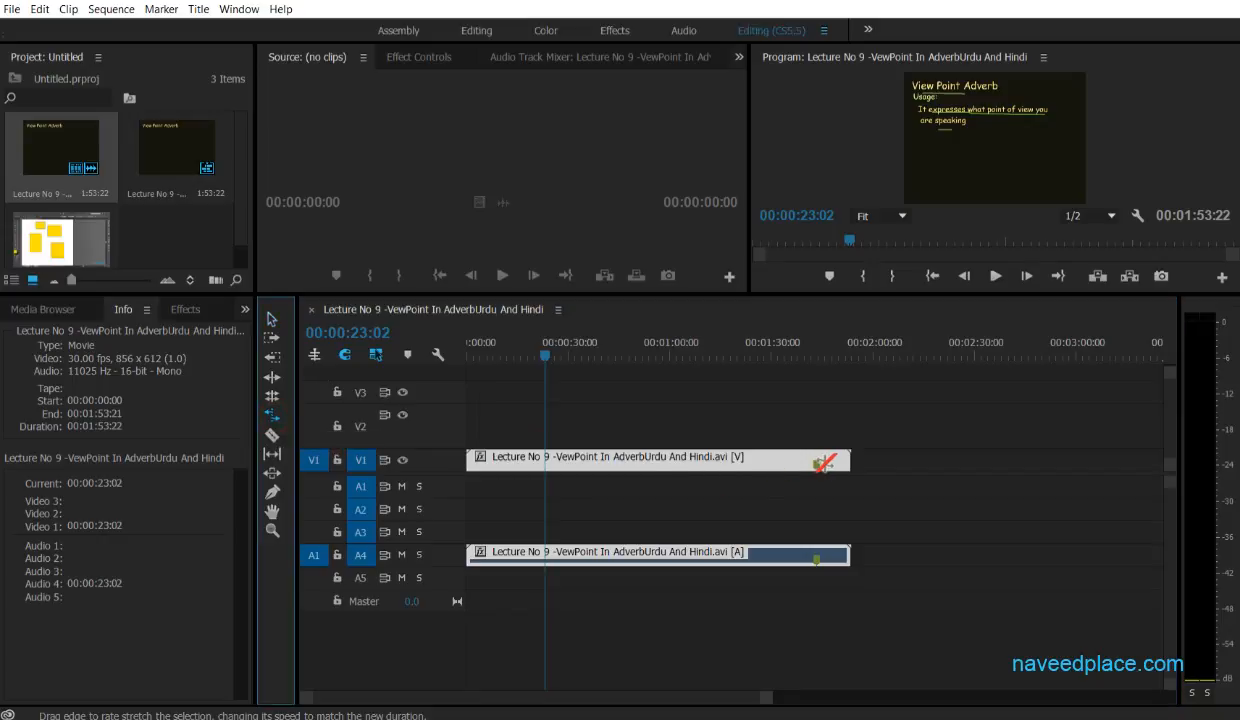
drag(850, 457, 1119, 460)
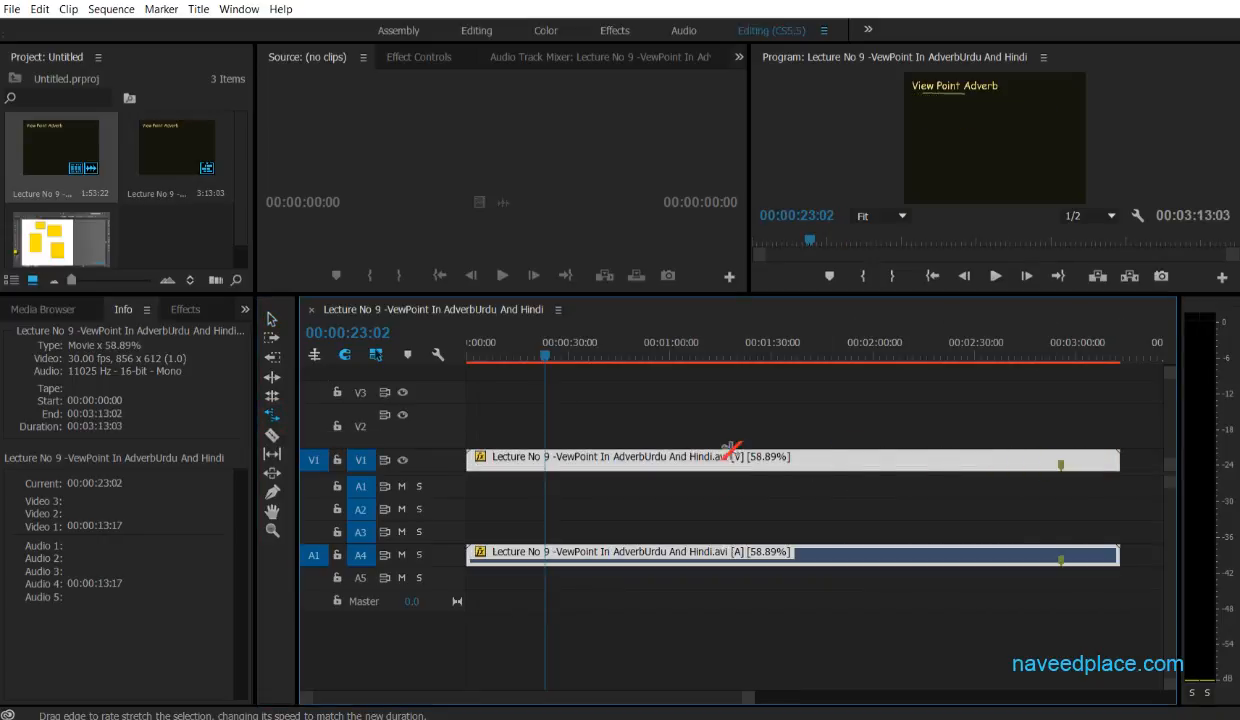
key(space)
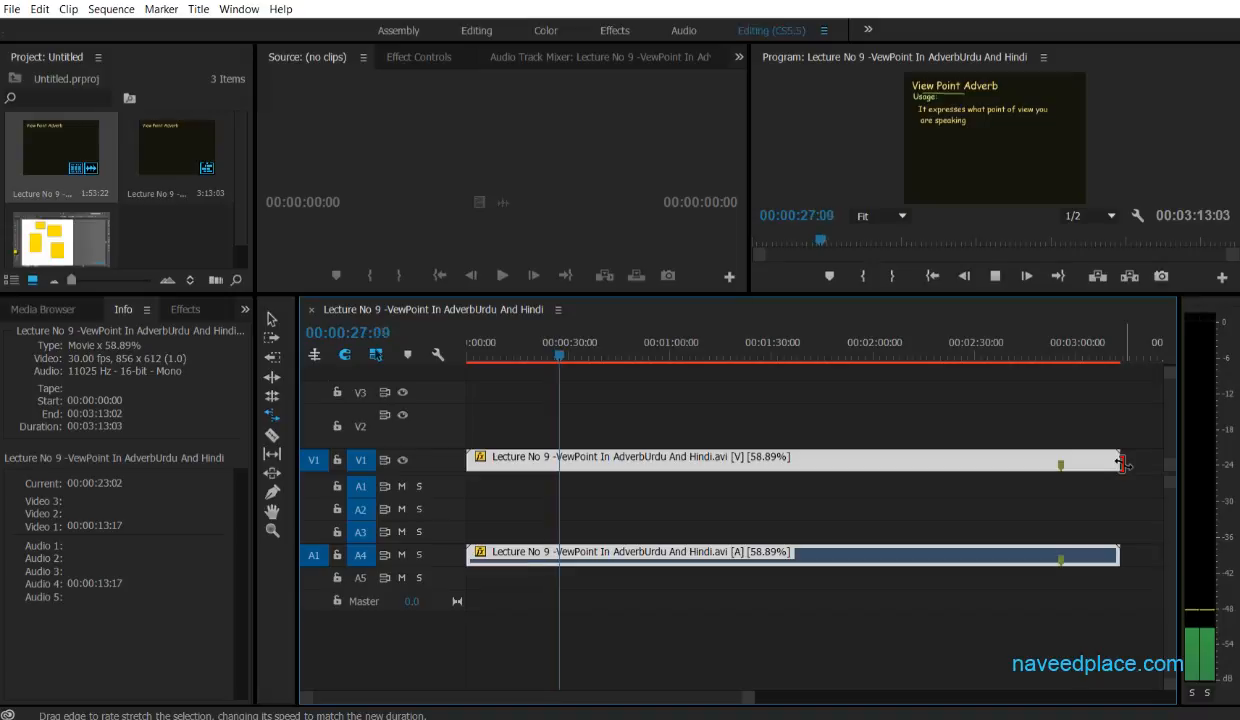
key(space)
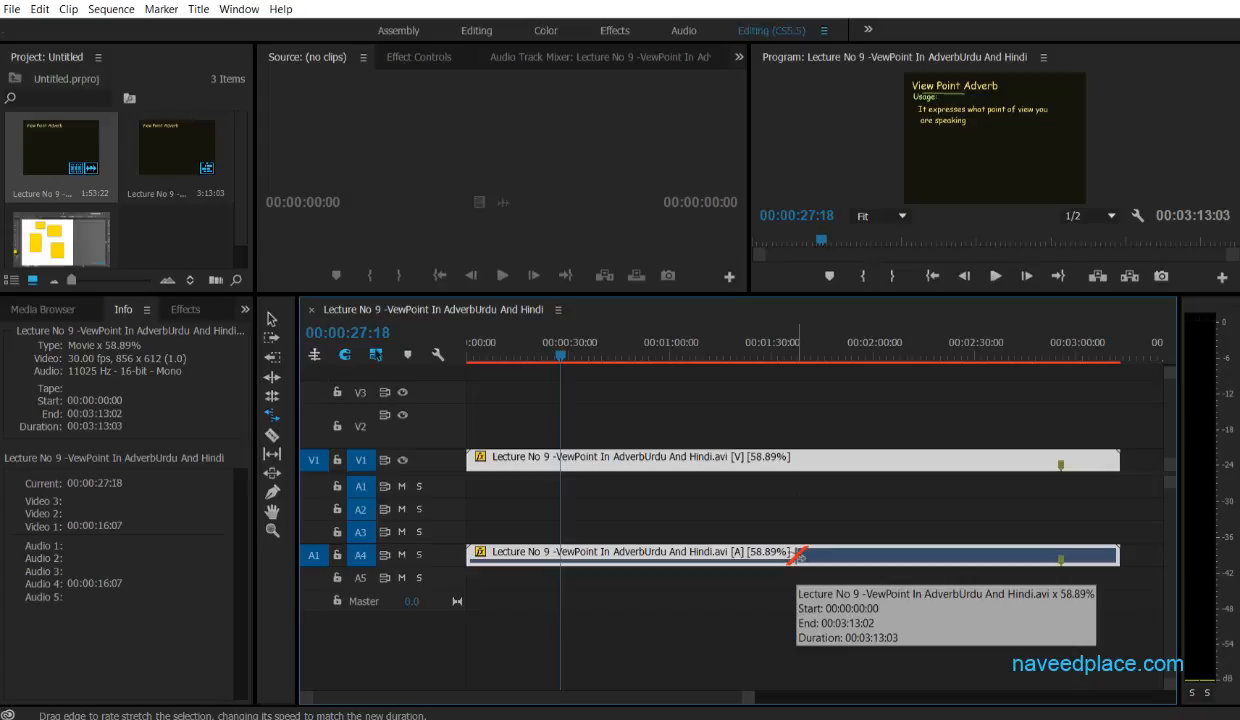
key(ctrl+z)
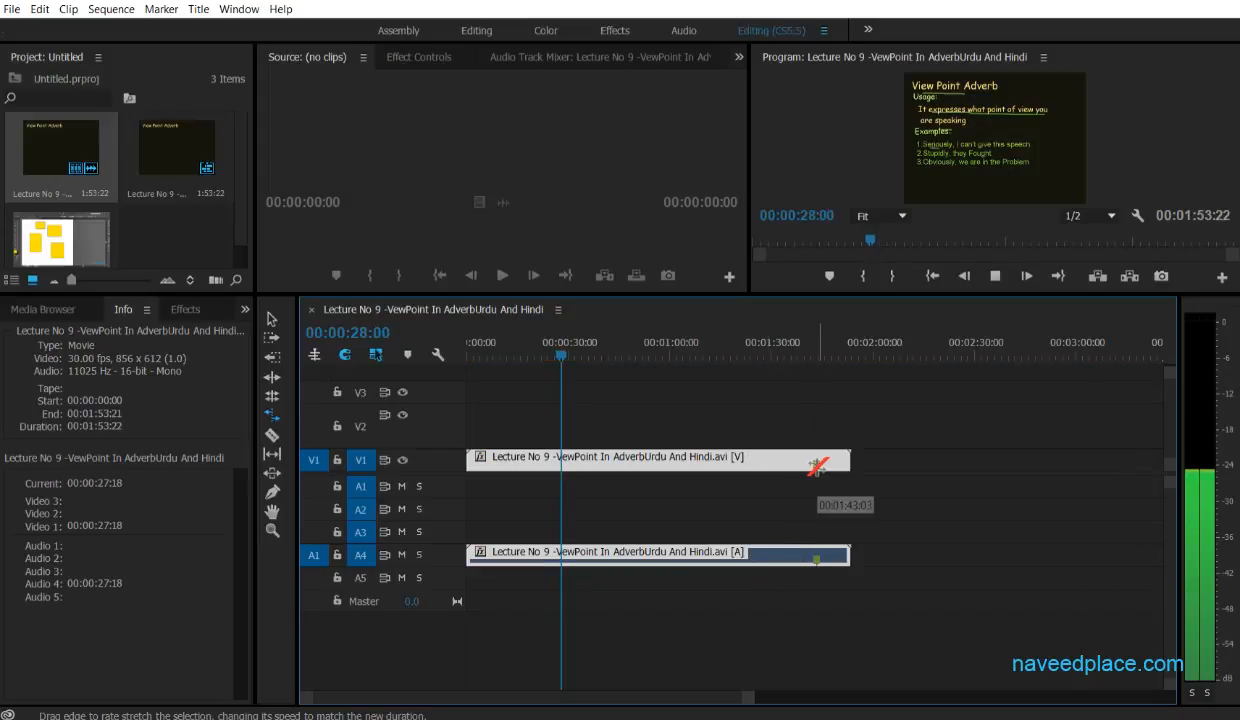
key(space)
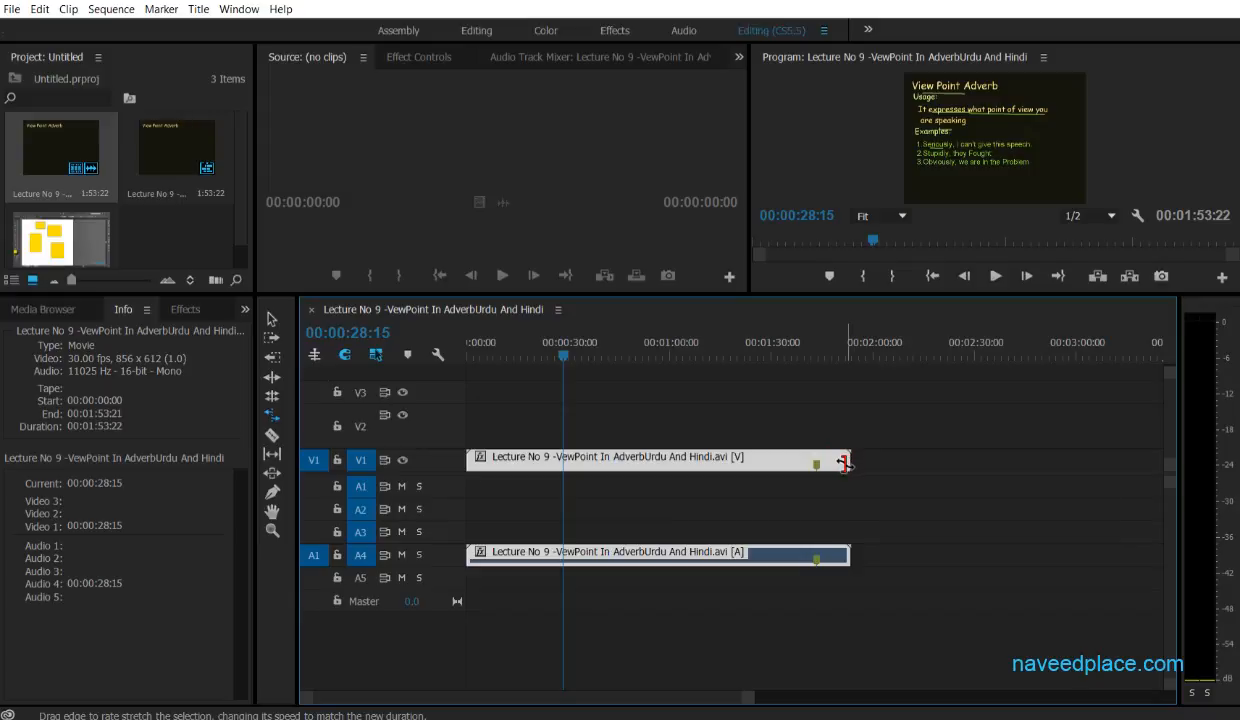
Save the project, compress the lecture clip to one frame with the Rate Stretch Tool, and set the playhead to 00:00:28:04.
key(ctrl+s)
click(590, 456)
drag(850, 457, 372, 458)
drag(746, 697, 365, 697)
click(533, 362)
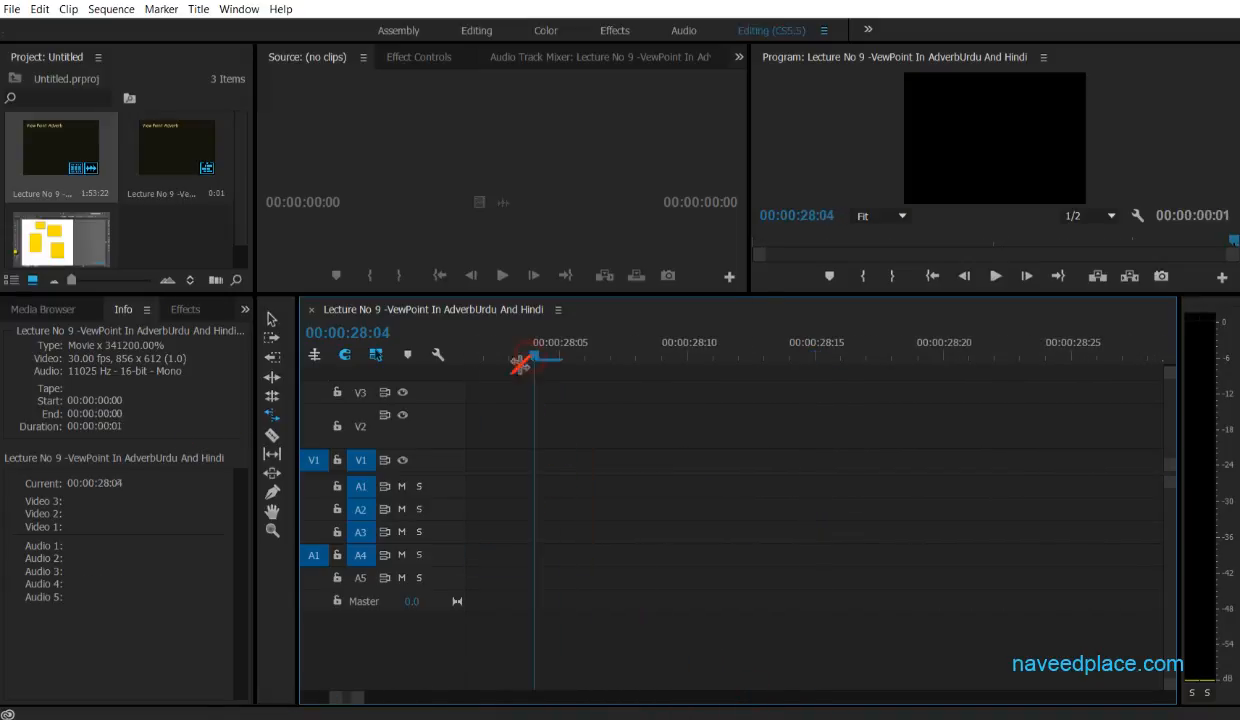
Add the full lecture clip to V1 and A4 again and move it to the sequence start with the Selection Tool.
drag(59, 149, 455, 460)
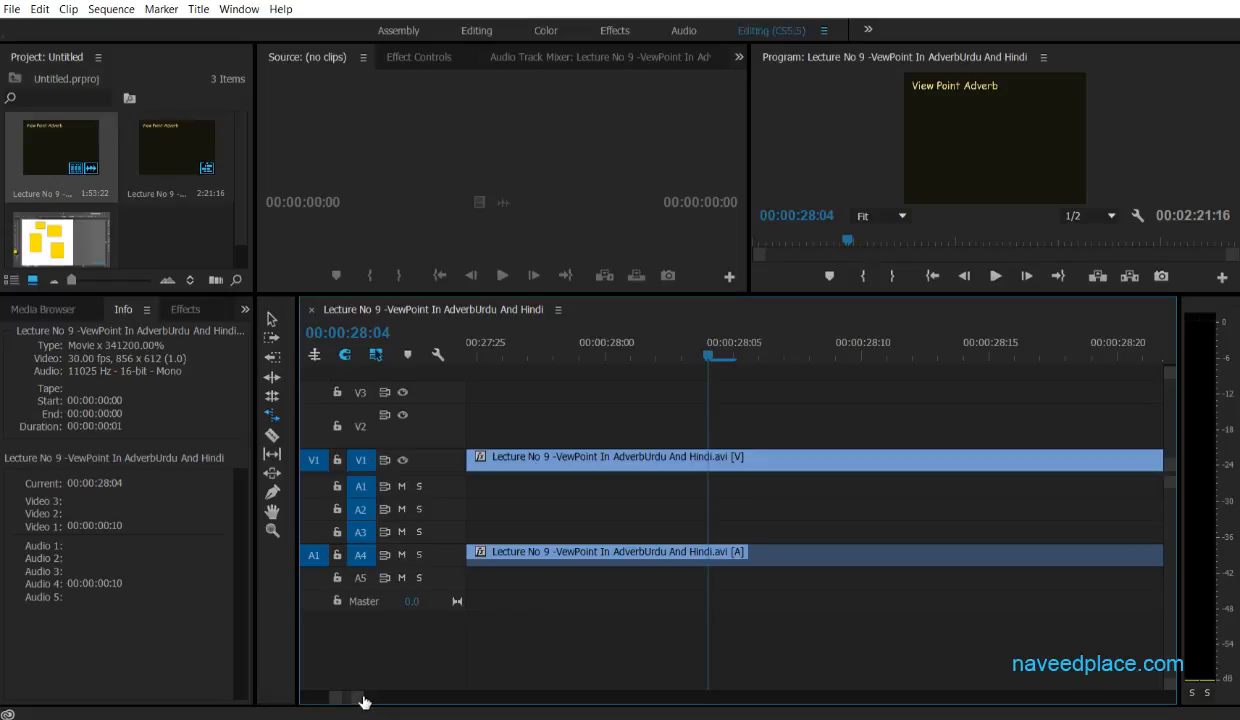
drag(363, 700, 565, 700)
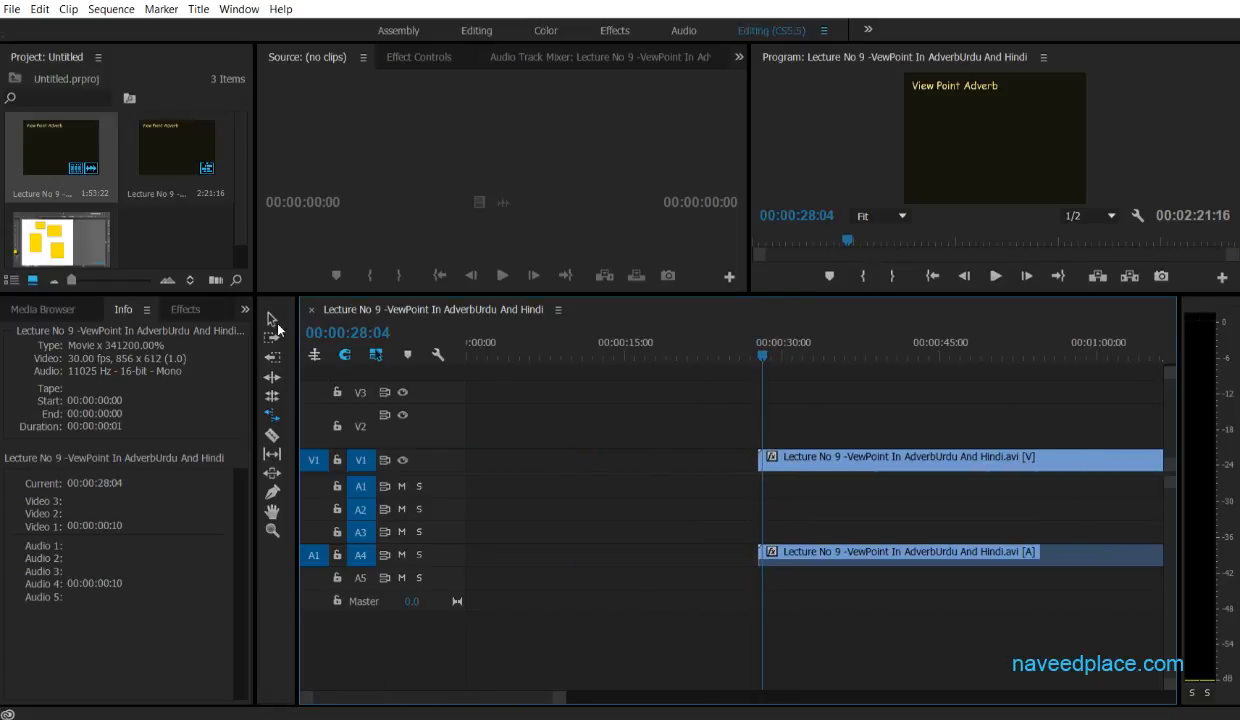
drag(904, 452, 611, 472)
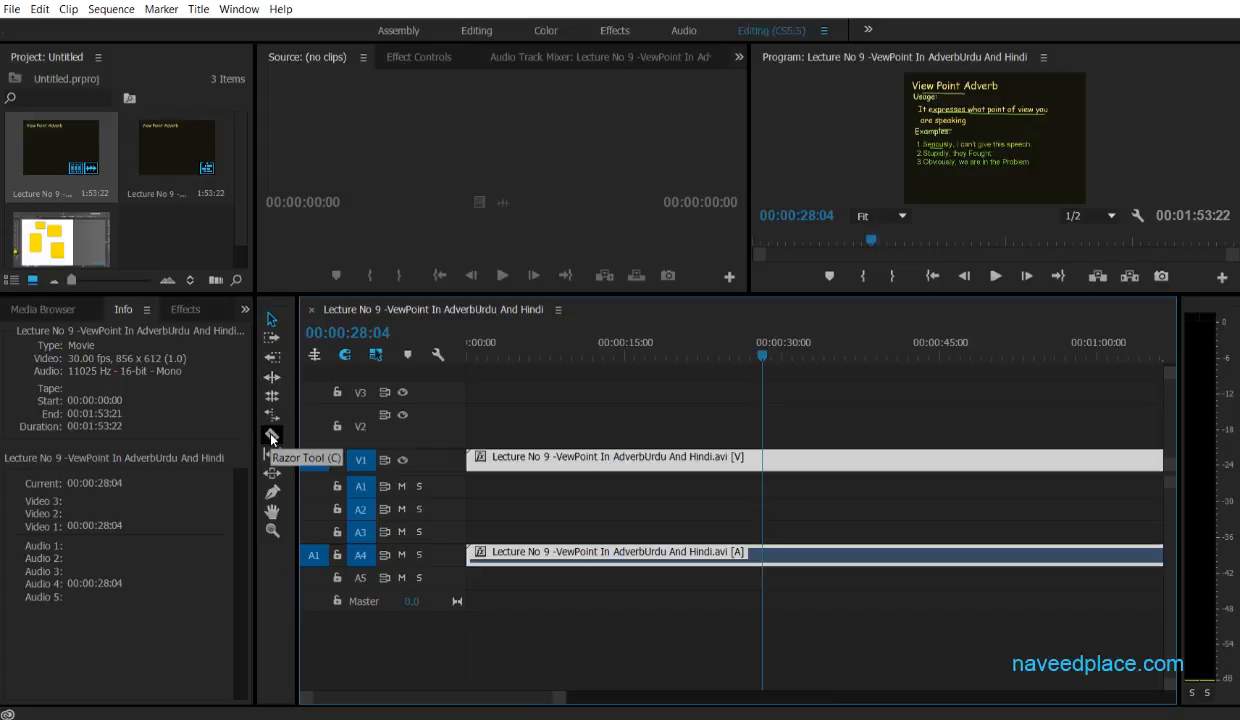